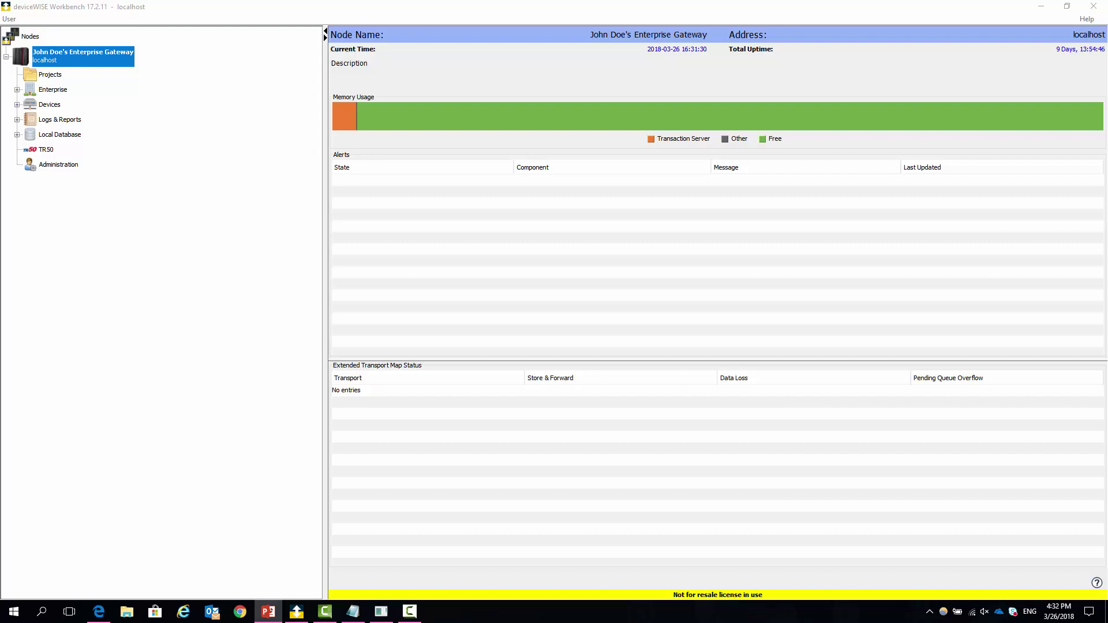
- Create a new enterprise transport named Watson_Transport and set its type to WATSON
{"action": "left_click", "coordinate": [18, 90]}
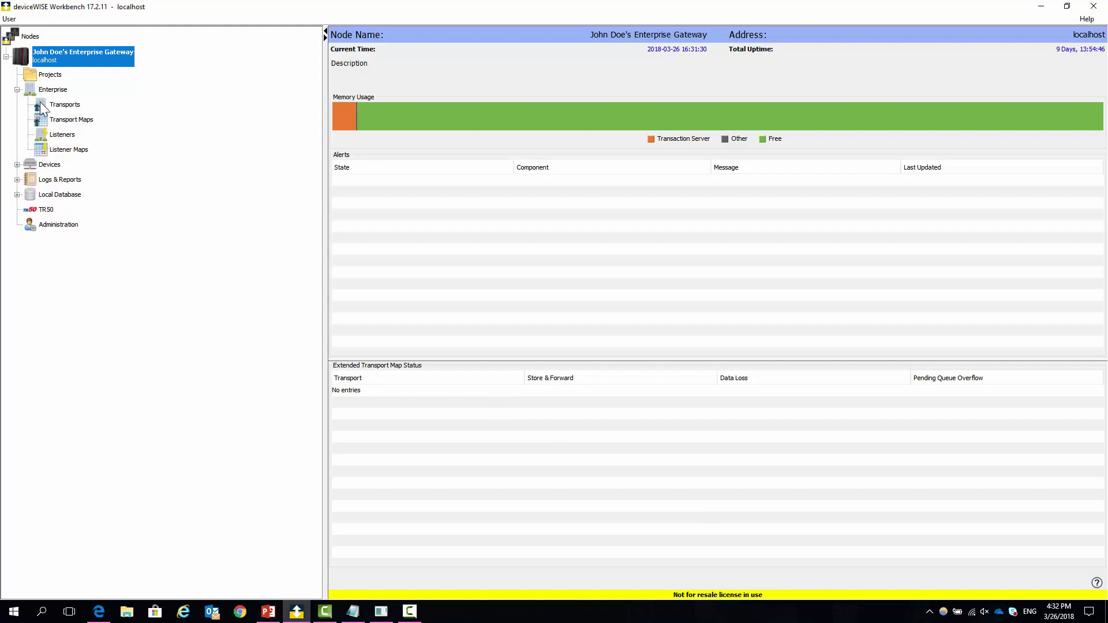
{"action": "left_click", "coordinate": [63, 104]}
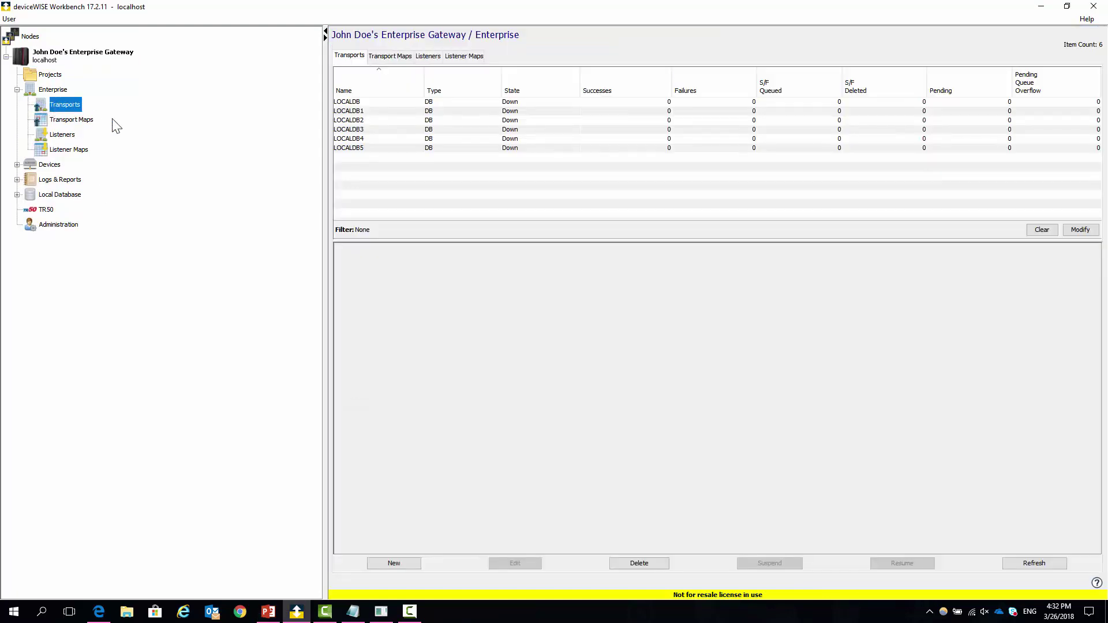
{"action": "left_click", "coordinate": [413, 564]}
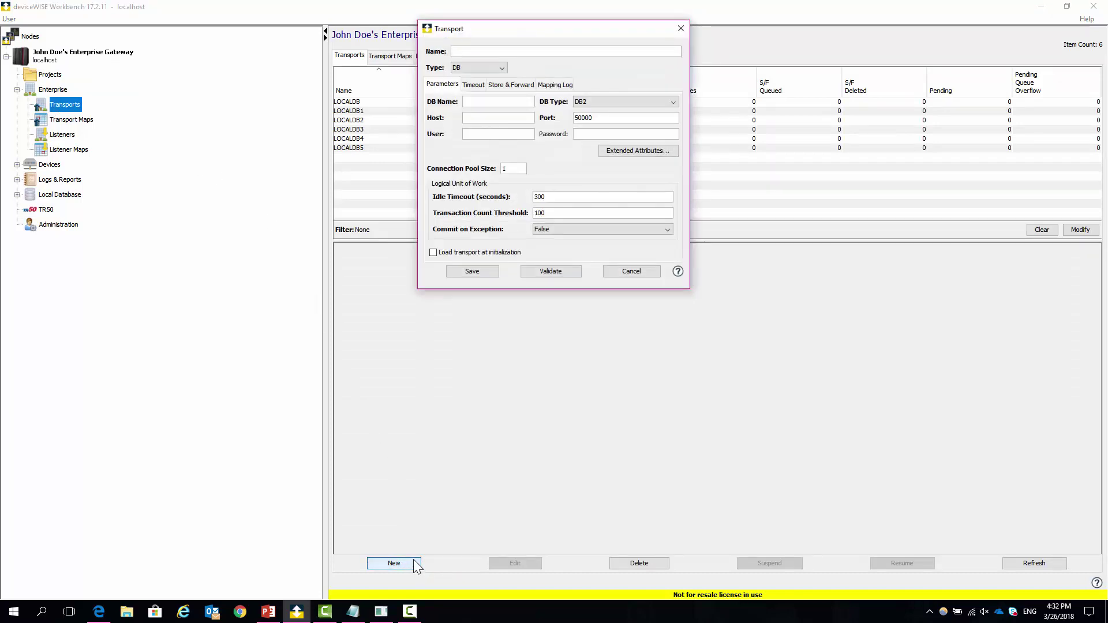
{"action": "type", "text": "Watson"}
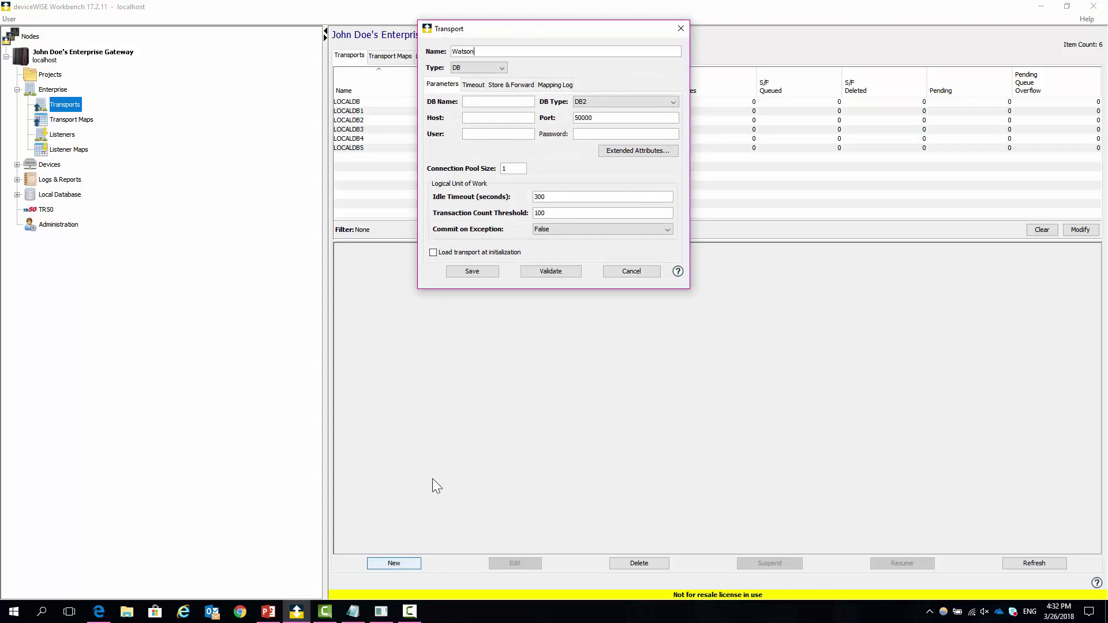
{"action": "type", "text": "_Transport"}
{"action": "left_click", "coordinate": [501, 68]}
{"action": "left_click", "coordinate": [478, 162]}
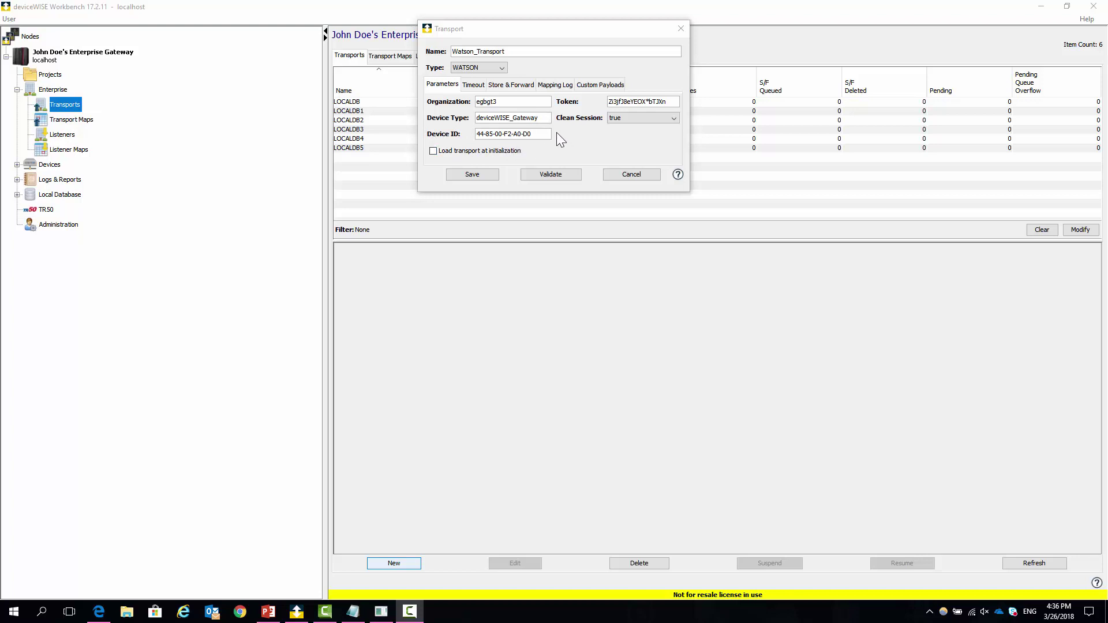
- Validate and save the Watson_Transport definition
{"action": "left_click", "coordinate": [571, 173]}
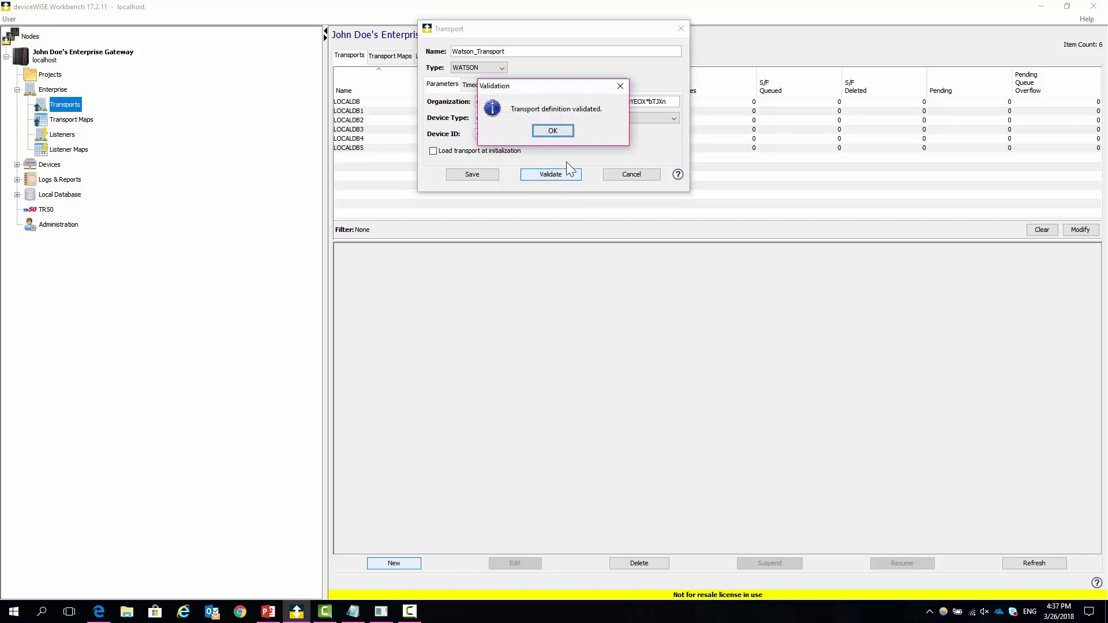
{"action": "left_click", "coordinate": [561, 133]}
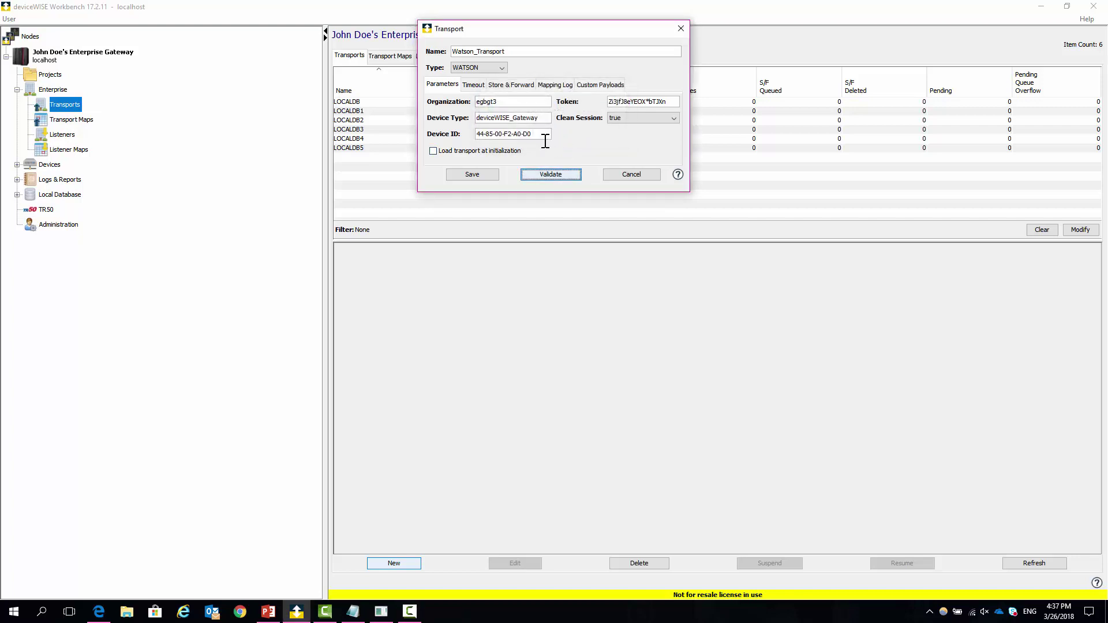
{"action": "left_click", "coordinate": [479, 173]}
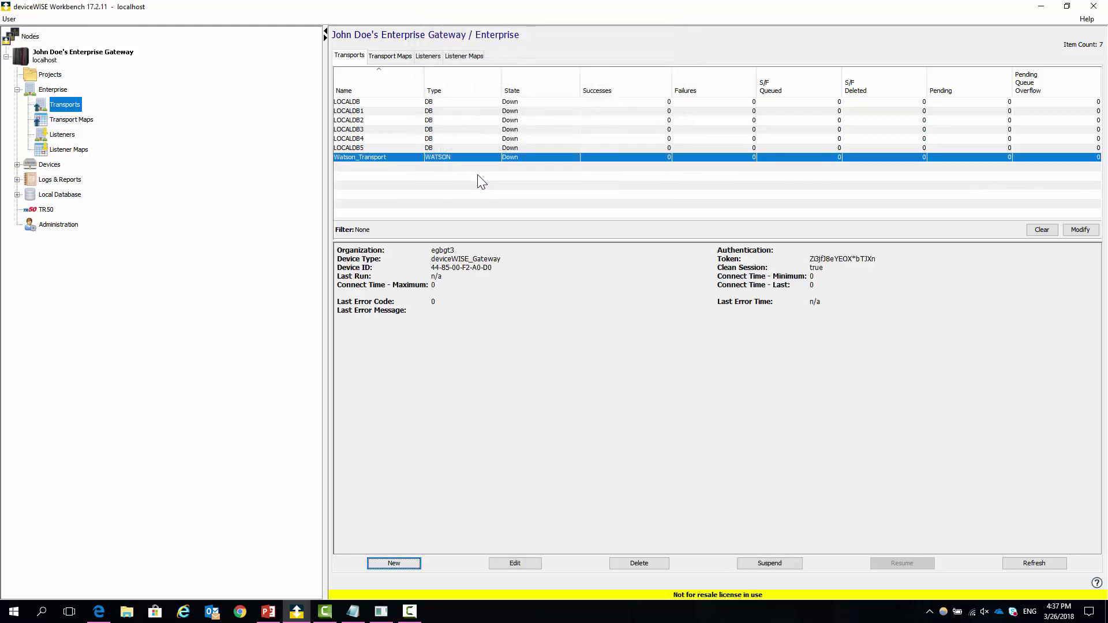
{"action": "left_click", "coordinate": [1048, 8]}
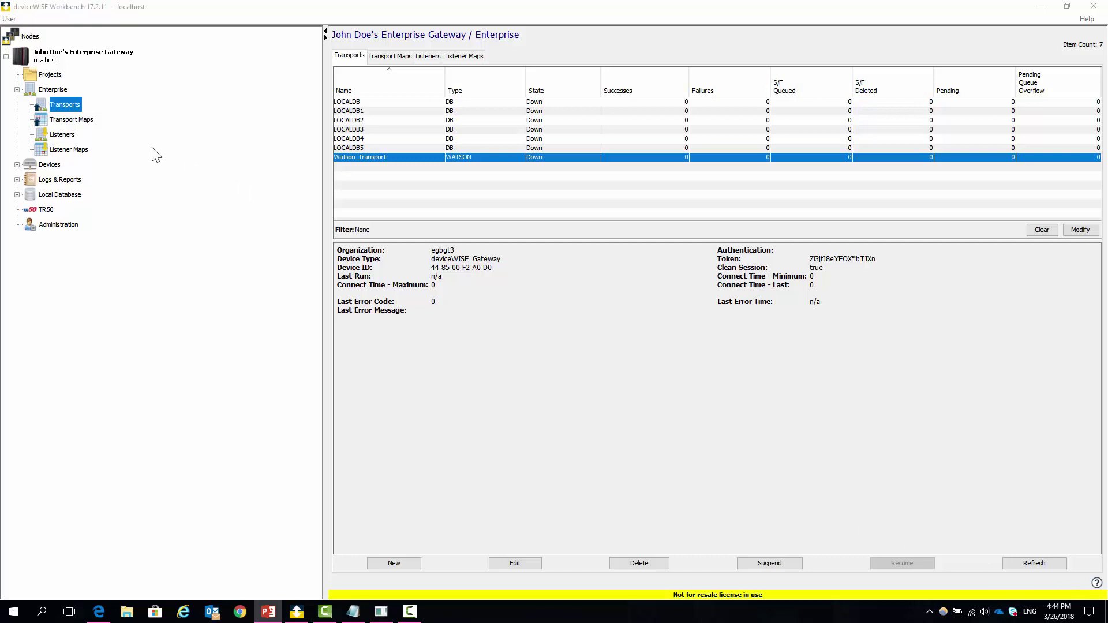
- Create a transport map named "Watson Transport Map" with transport type WATSON and transport Watson_Transport
{"action": "left_click", "coordinate": [81, 121]}
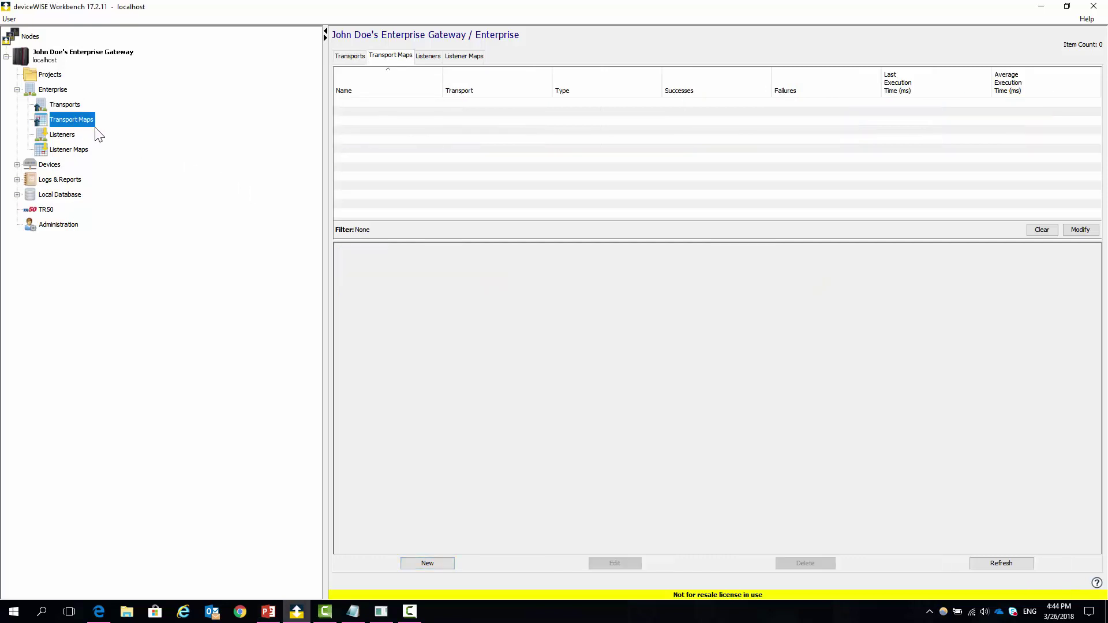
{"action": "left_click", "coordinate": [449, 561]}
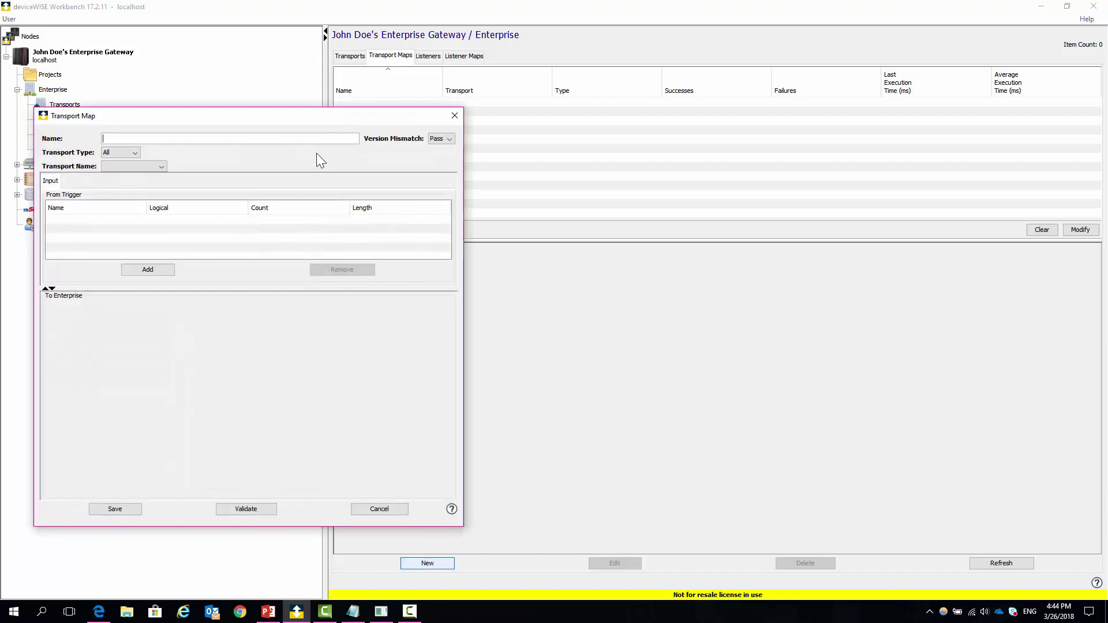
{"action": "type", "text": "Watson Transport Map"}
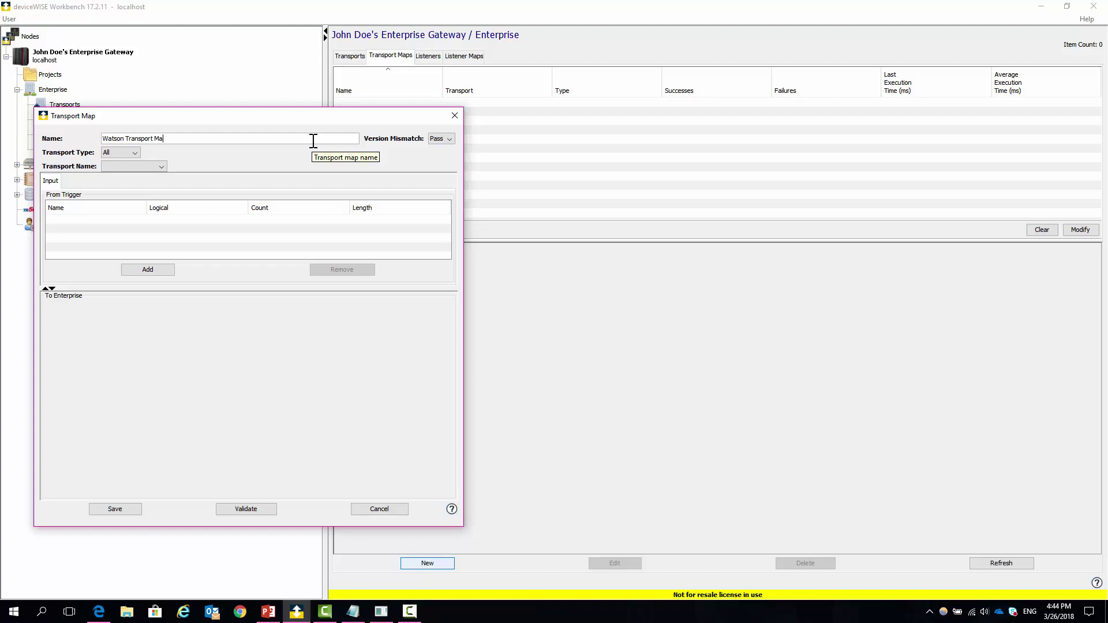
{"action": "left_click", "coordinate": [137, 153]}
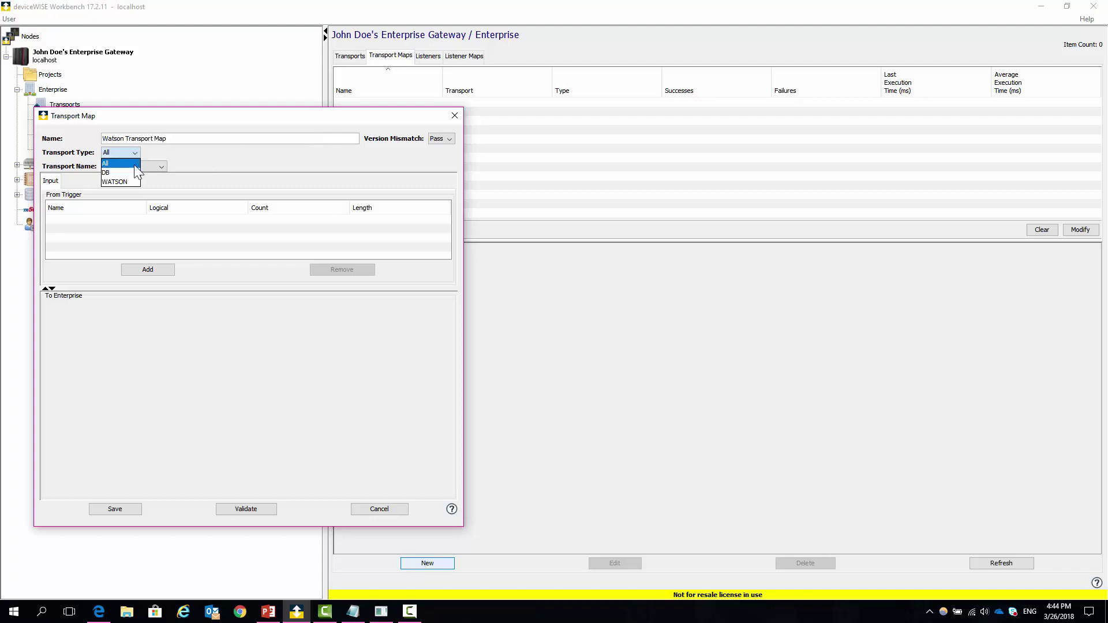
{"action": "left_click", "coordinate": [131, 182]}
{"action": "left_click", "coordinate": [157, 168]}
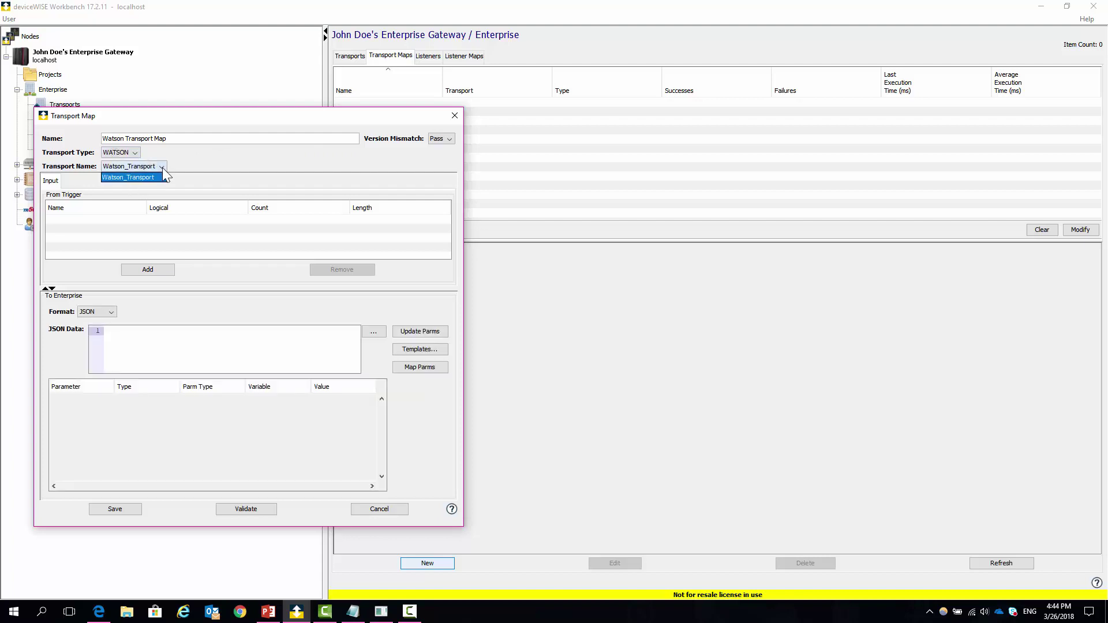
{"action": "left_click", "coordinate": [162, 179]}
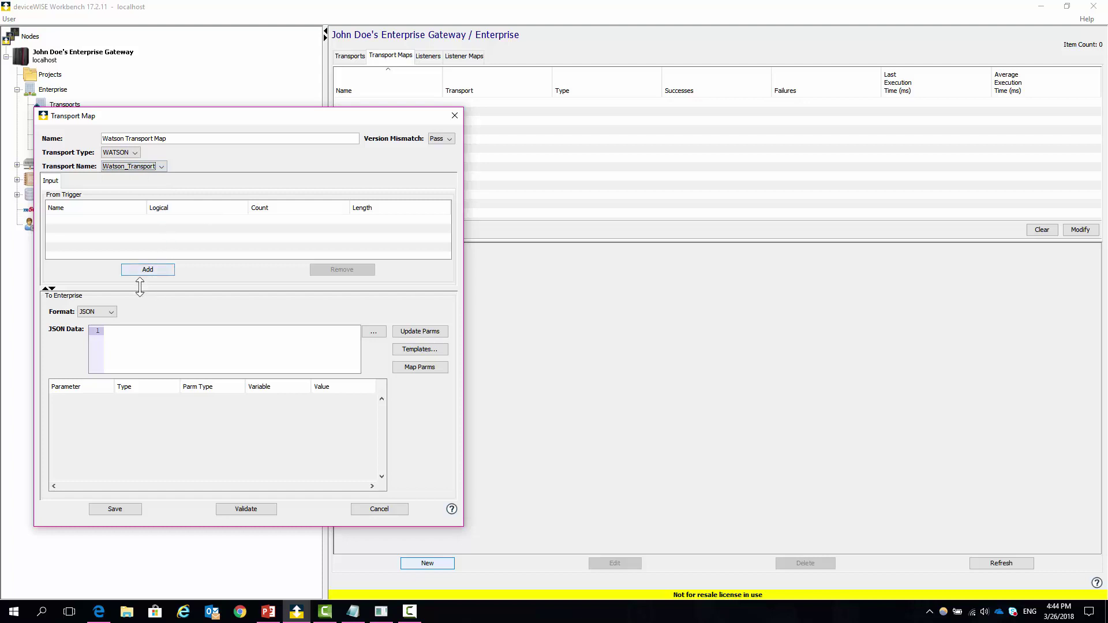
- Set the map's format to JSON and enter JSON data with name "Laptop_Map", battery_percentage 100, cpu 70 and mem 30
{"action": "left_click", "coordinate": [111, 311]}
{"action": "left_click", "coordinate": [98, 322]}
{"action": "left_click", "coordinate": [376, 334]}
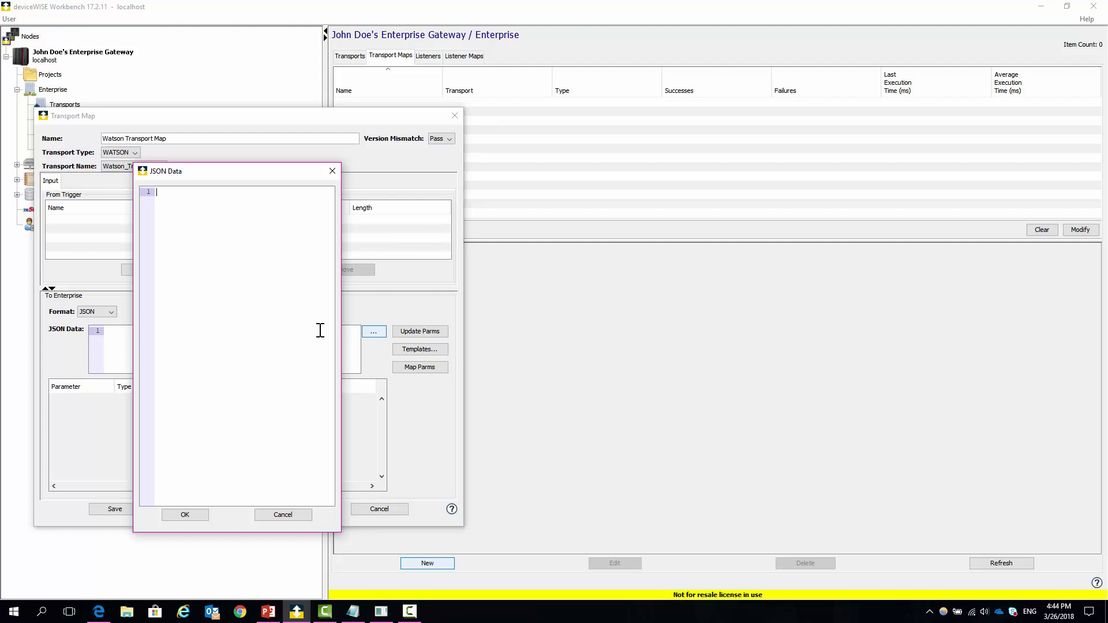
{"action": "type", "text": "{     \"name\" : \"Laptop_Map\",     \"battery_percentage\" : 100,     \"cpu\" : 70,     \"mem\" : 30 }"}
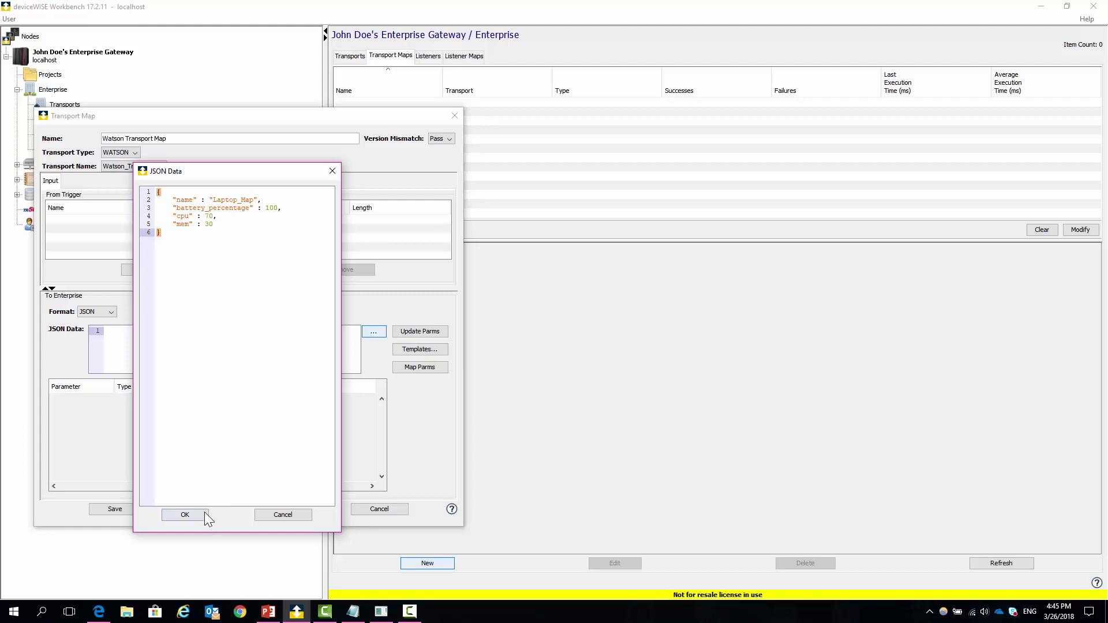
{"action": "left_click", "coordinate": [185, 514]}
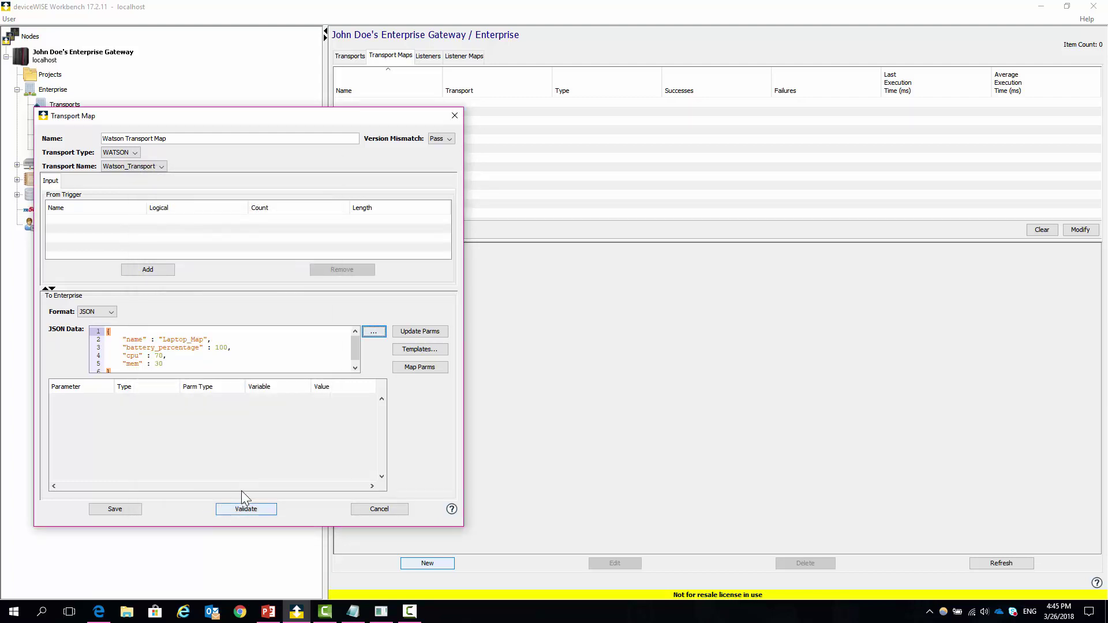
- Update the parameters from the JSON data and map them to trigger variables, validating and saving the transport map
{"action": "left_click", "coordinate": [447, 335]}
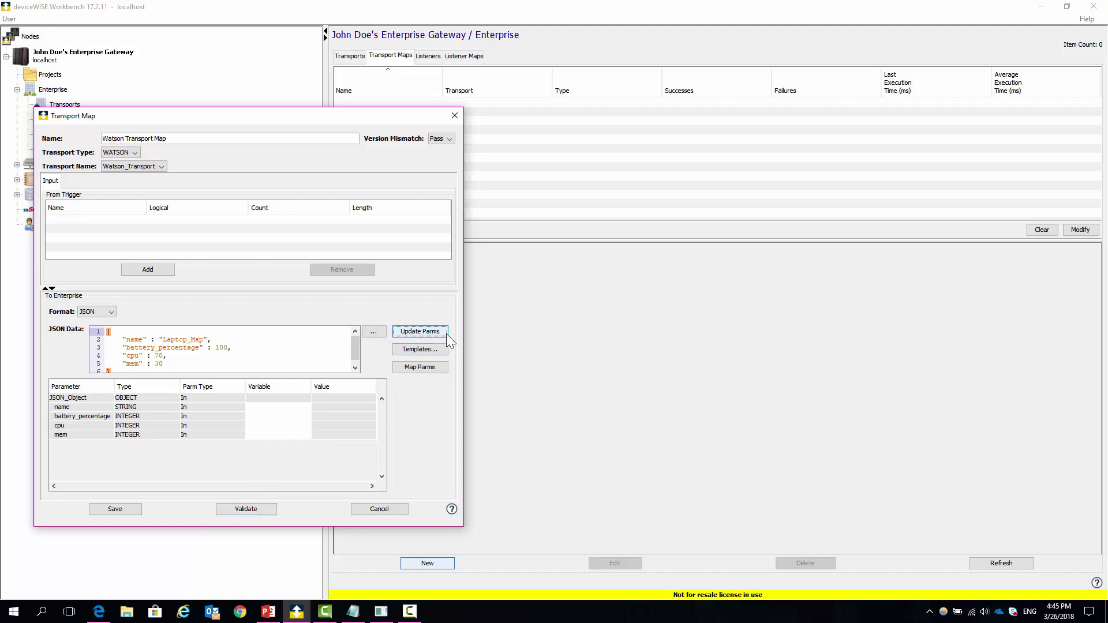
{"action": "left_click", "coordinate": [446, 367]}
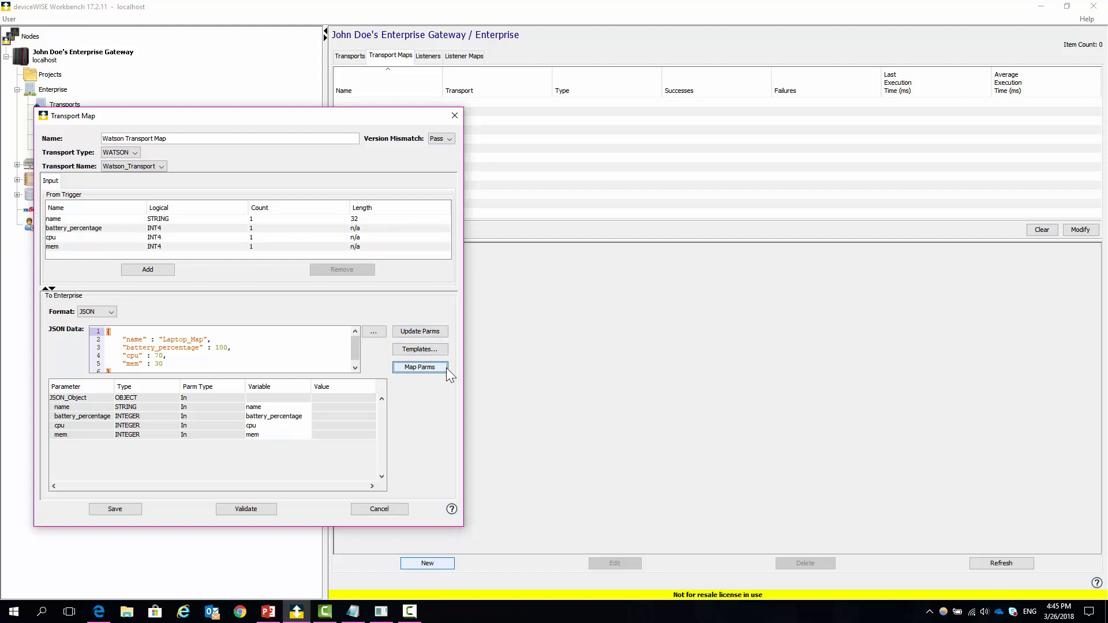
{"action": "left_click", "coordinate": [271, 513]}
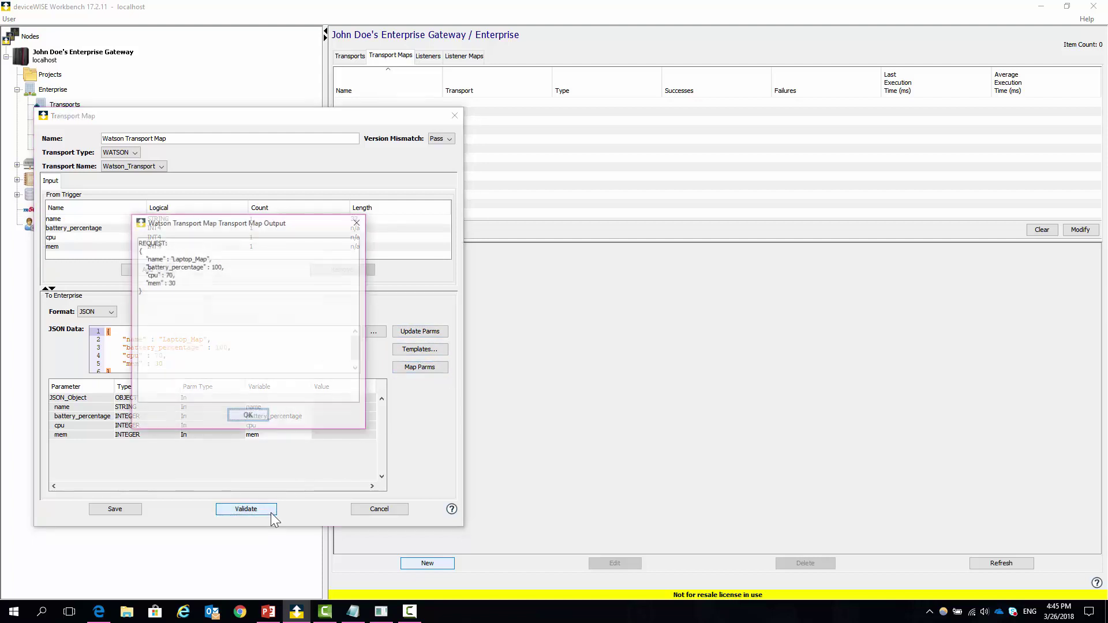
{"action": "left_click", "coordinate": [248, 419]}
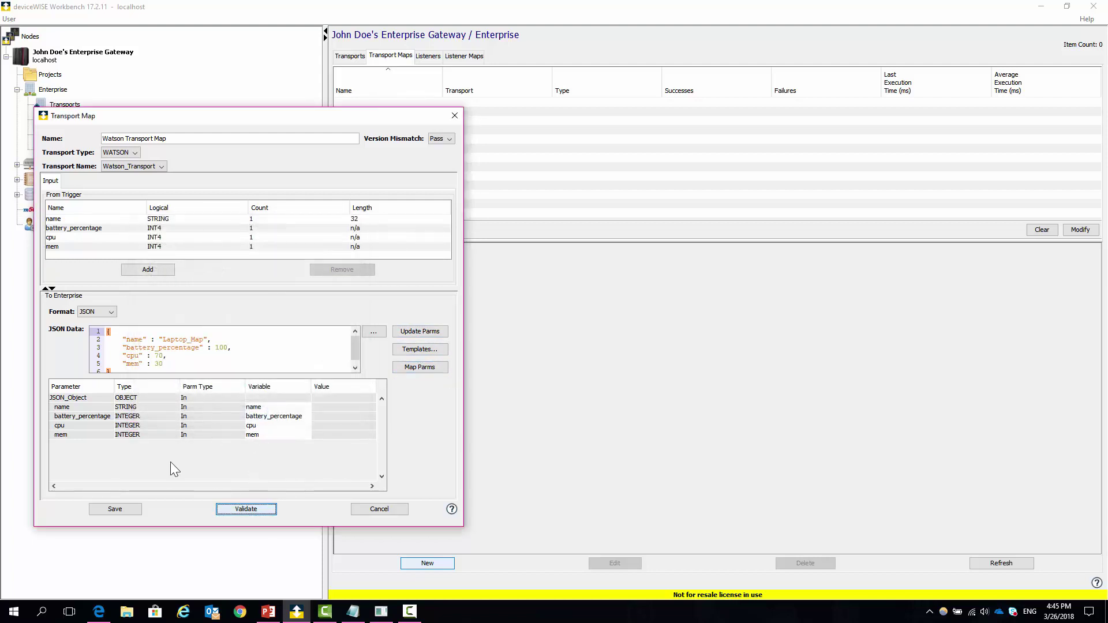
{"action": "left_click", "coordinate": [130, 510]}
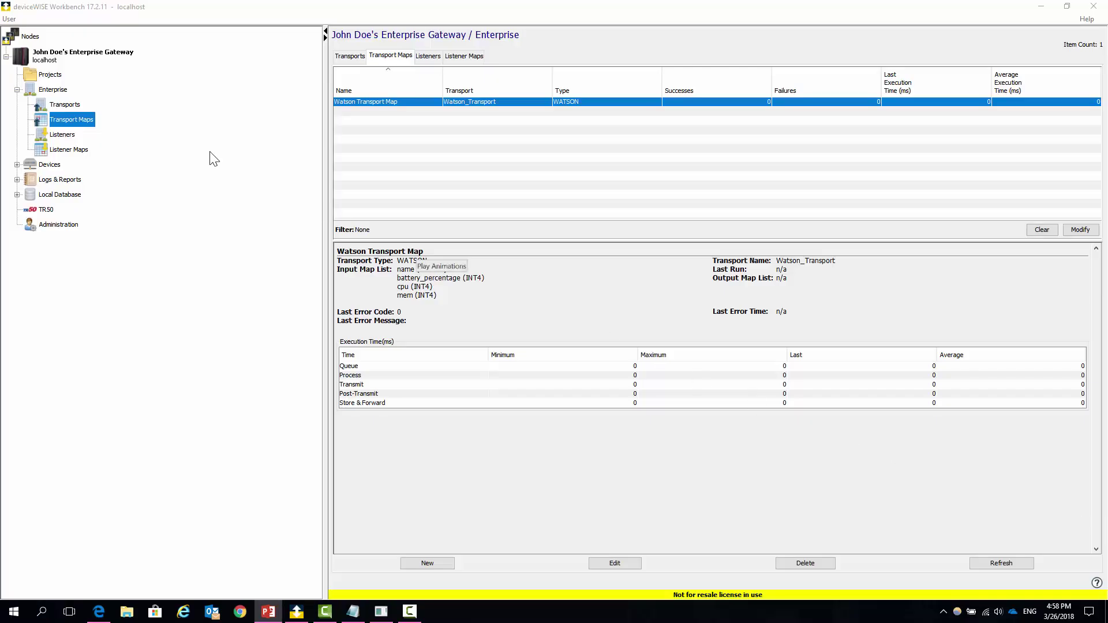
- Start the System Monitor device
{"action": "left_click", "coordinate": [49, 166]}
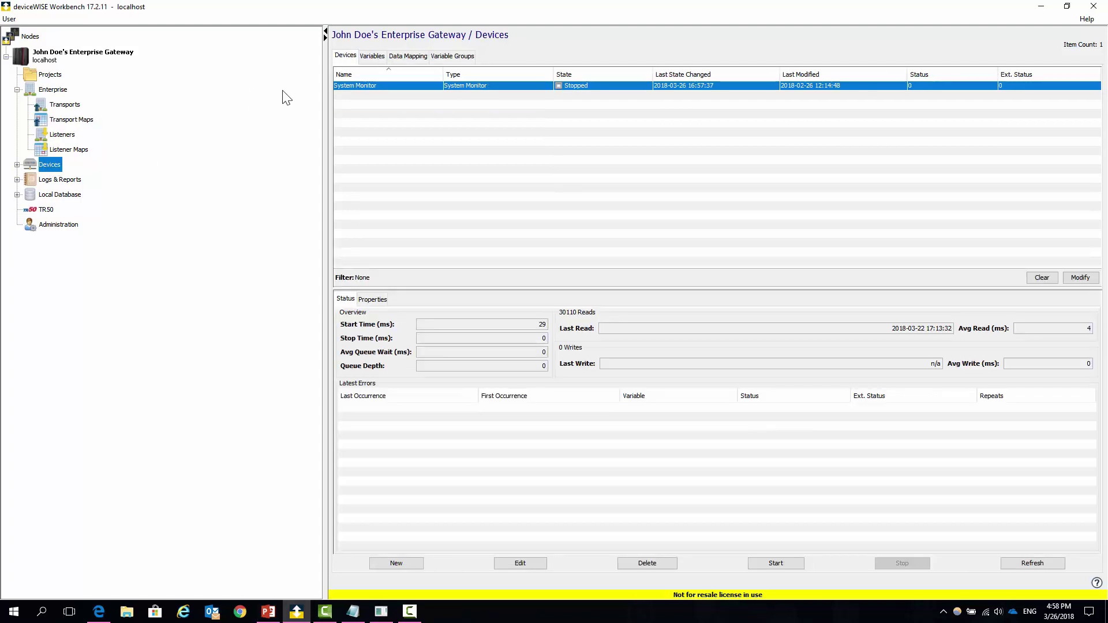
{"action": "right_click", "coordinate": [539, 86]}
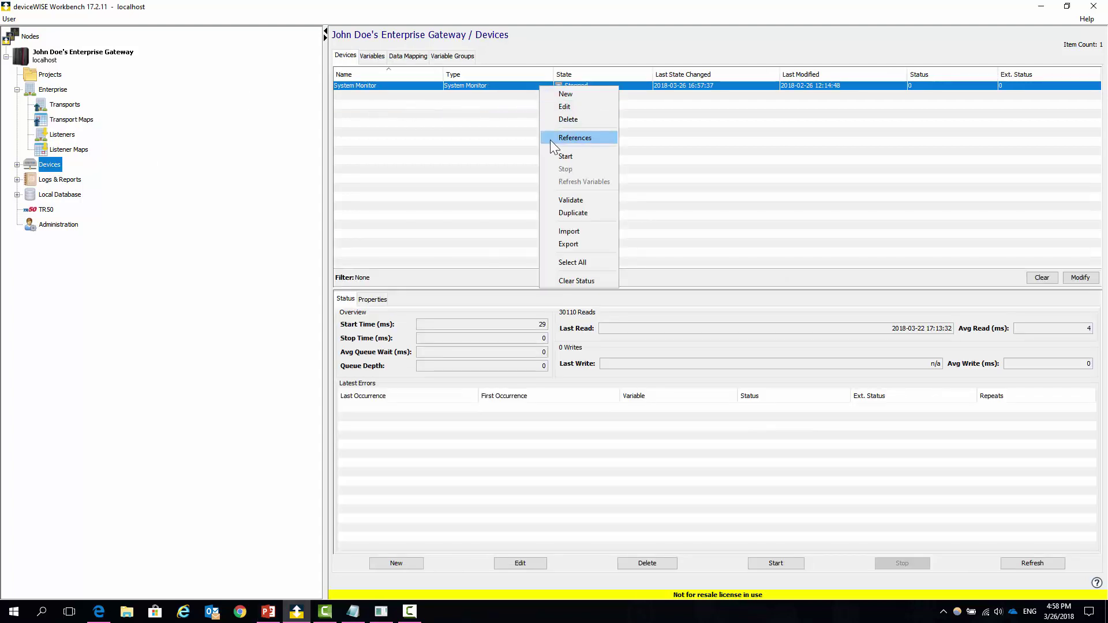
{"action": "left_click", "coordinate": [584, 159]}
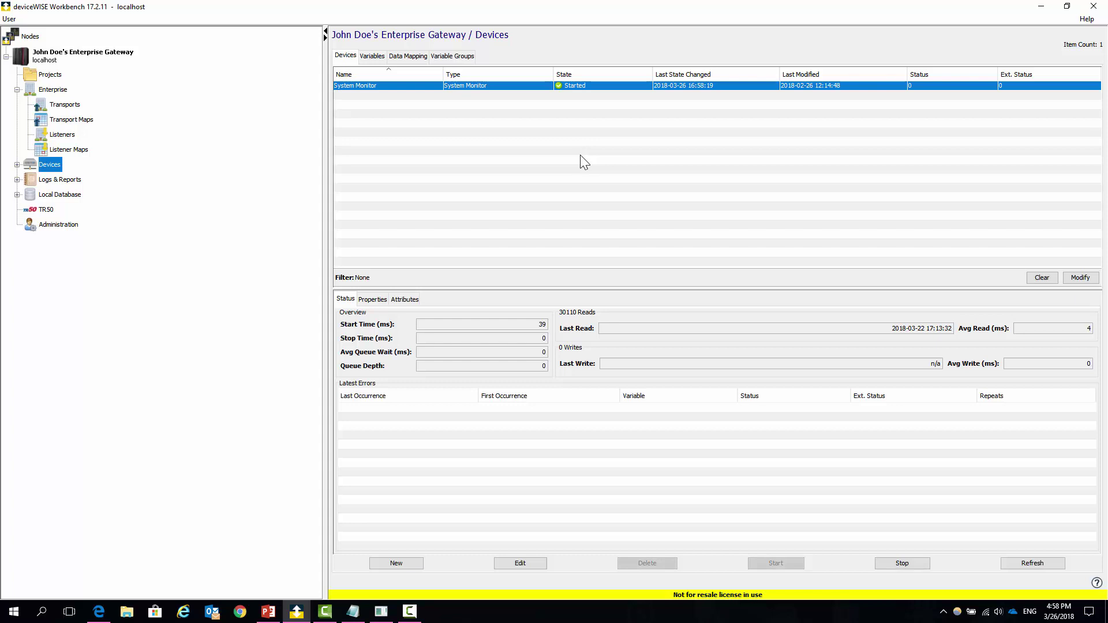
- Create a new project named Watson and start it
{"action": "left_click", "coordinate": [60, 75]}
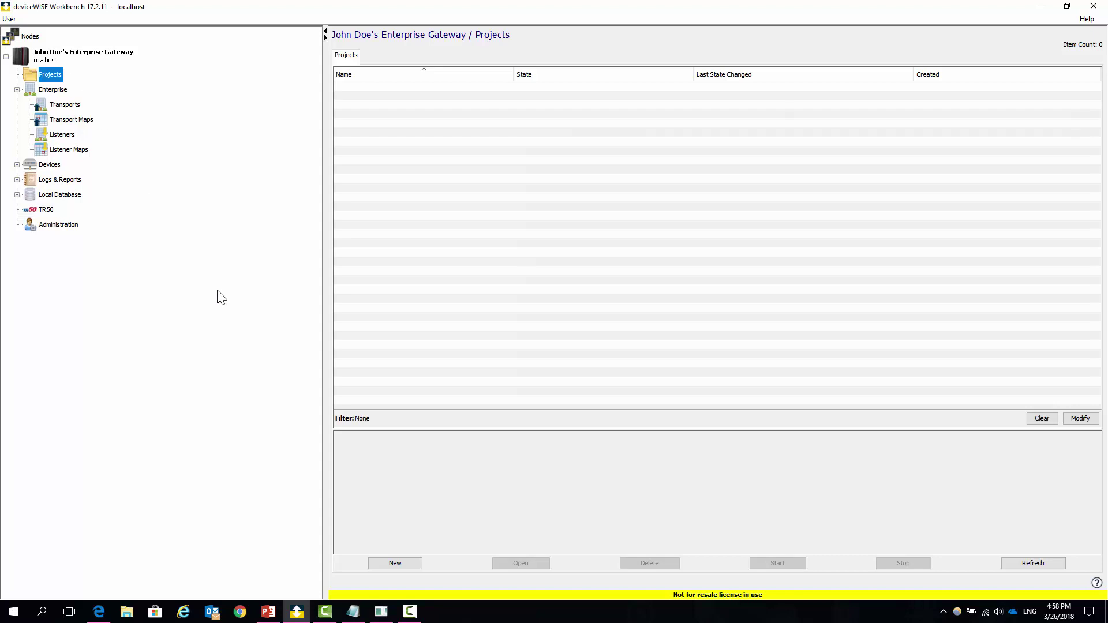
{"action": "left_click", "coordinate": [417, 563]}
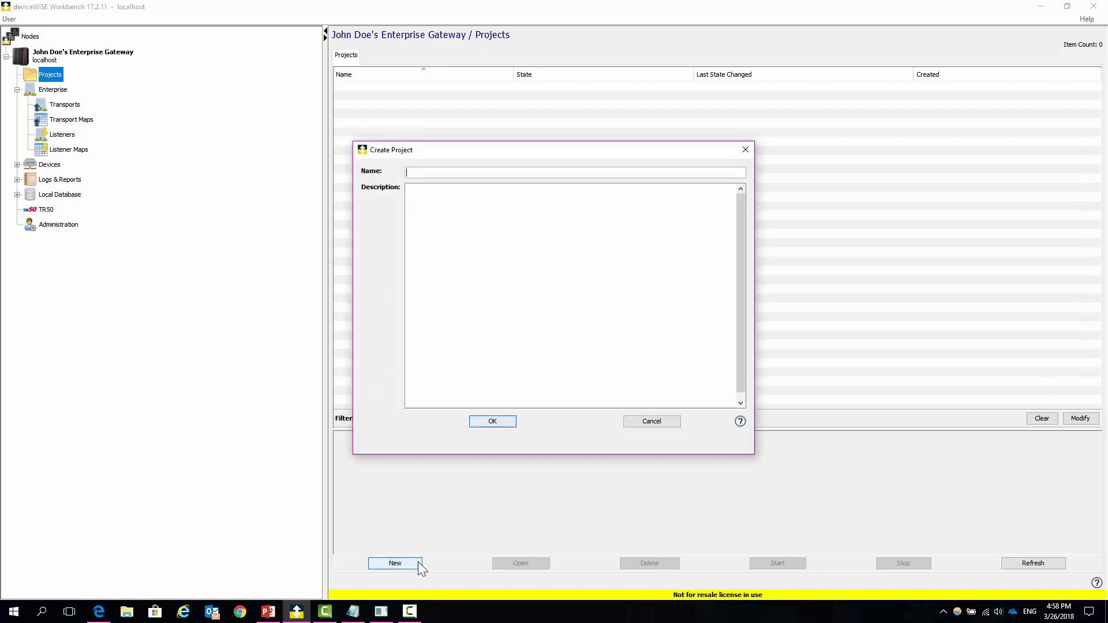
{"action": "type", "text": "Watson"}
{"action": "left_click", "coordinate": [494, 423]}
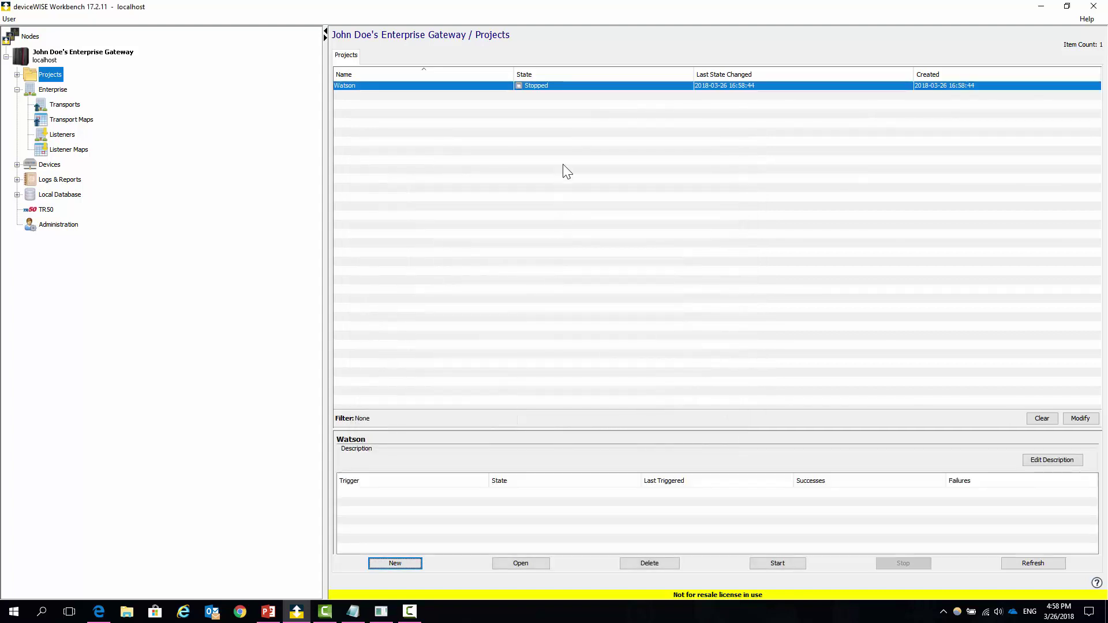
{"action": "right_click", "coordinate": [565, 83]}
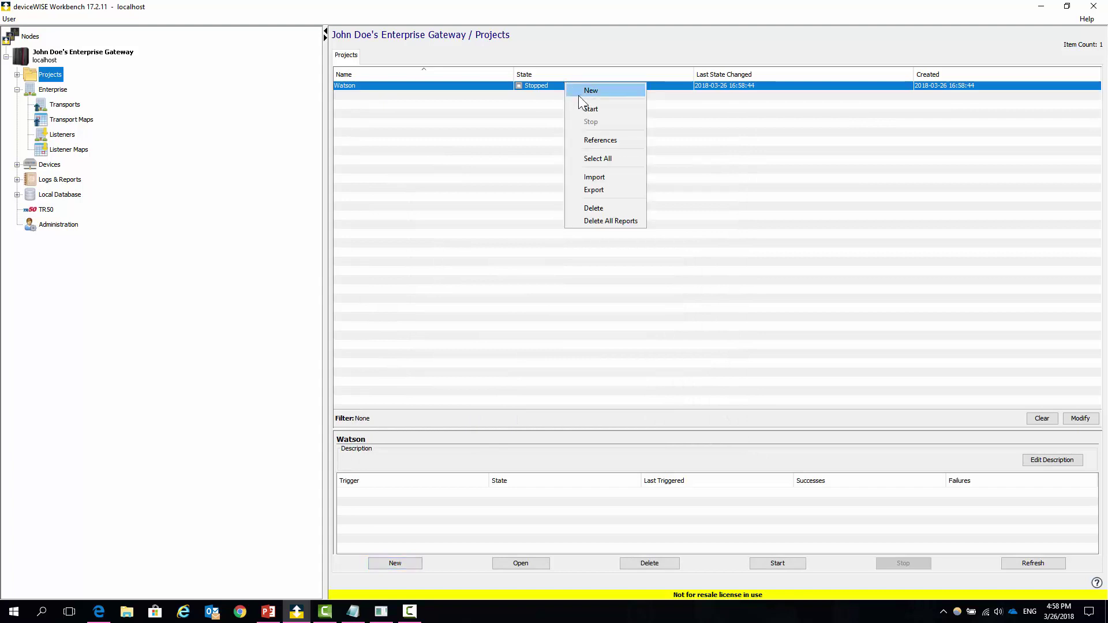
{"action": "left_click", "coordinate": [595, 108]}
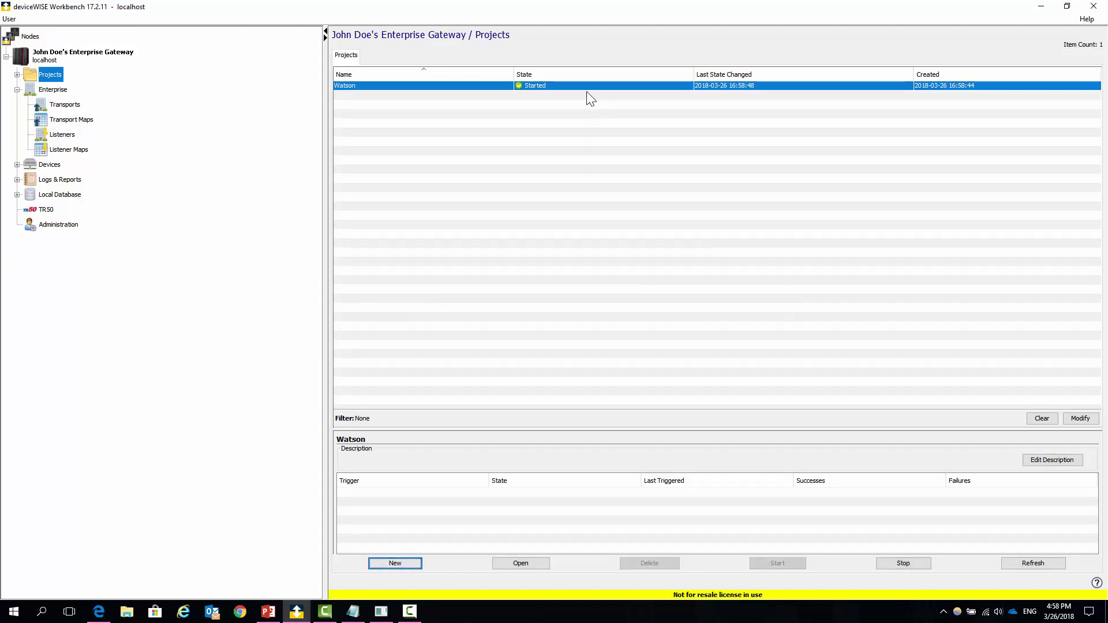
- Create a trigger named "Watson Data Trigger" in the Watson project with a Schedule event and a period of 5000 ms
{"action": "double_click", "coordinate": [584, 86]}
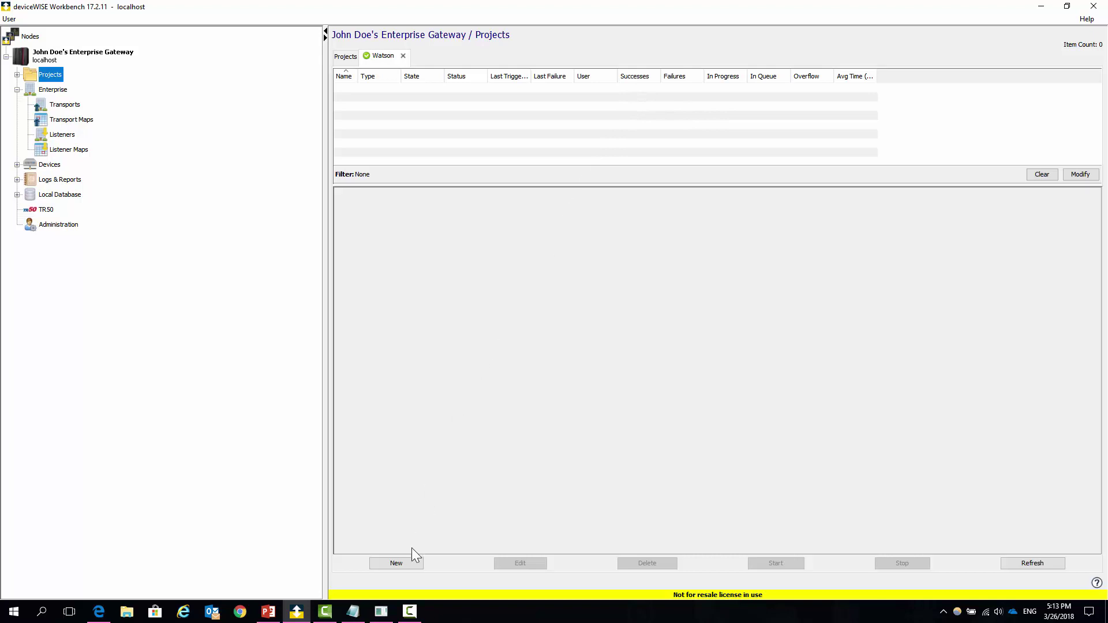
{"action": "left_click", "coordinate": [421, 567]}
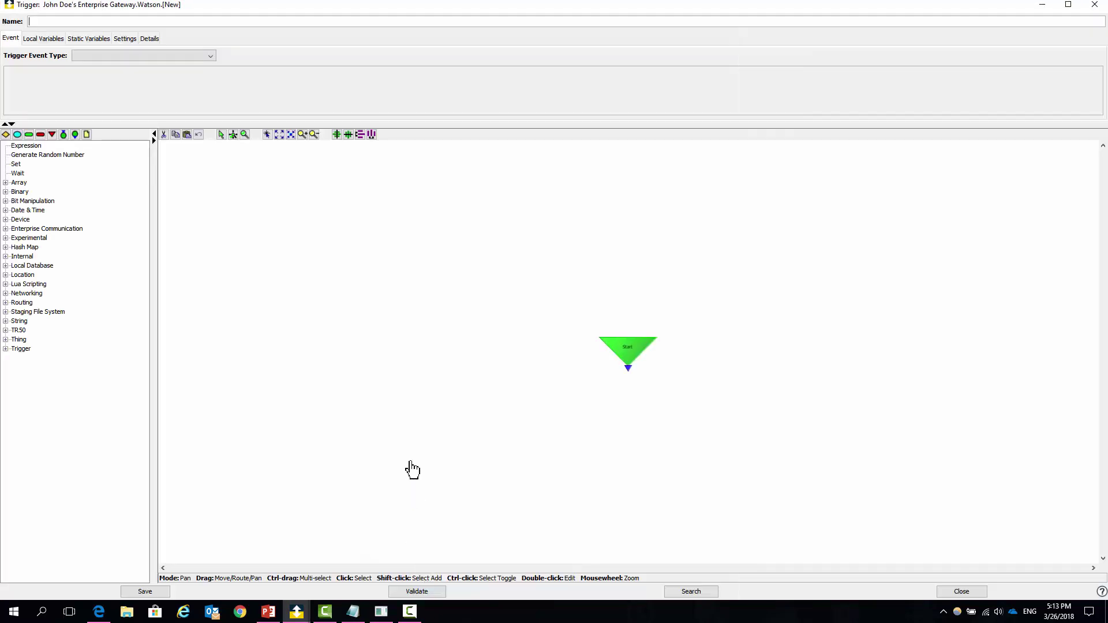
{"action": "type", "text": "Watson Data Trigger"}
{"action": "left_click", "coordinate": [209, 60]}
{"action": "left_click", "coordinate": [96, 94]}
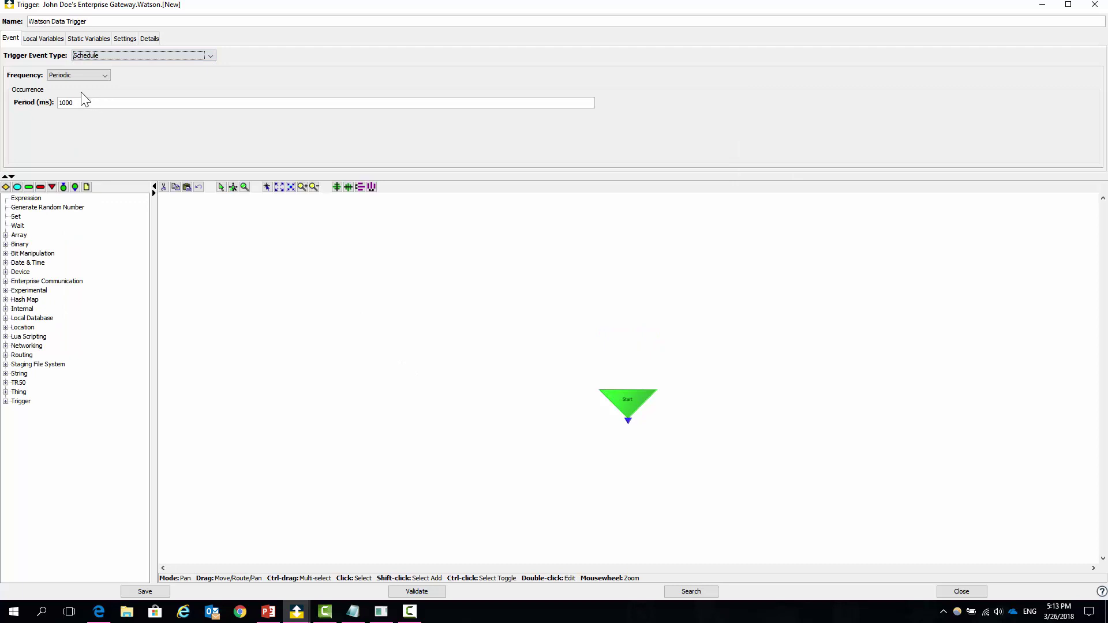
{"action": "double_click", "coordinate": [65, 102]}
{"action": "type", "text": "5"}
- Add an Enterprise Communication Transaction action beneath the Start node of the trigger
{"action": "left_click", "coordinate": [6, 281]}
{"action": "left_click", "coordinate": [46, 338]}
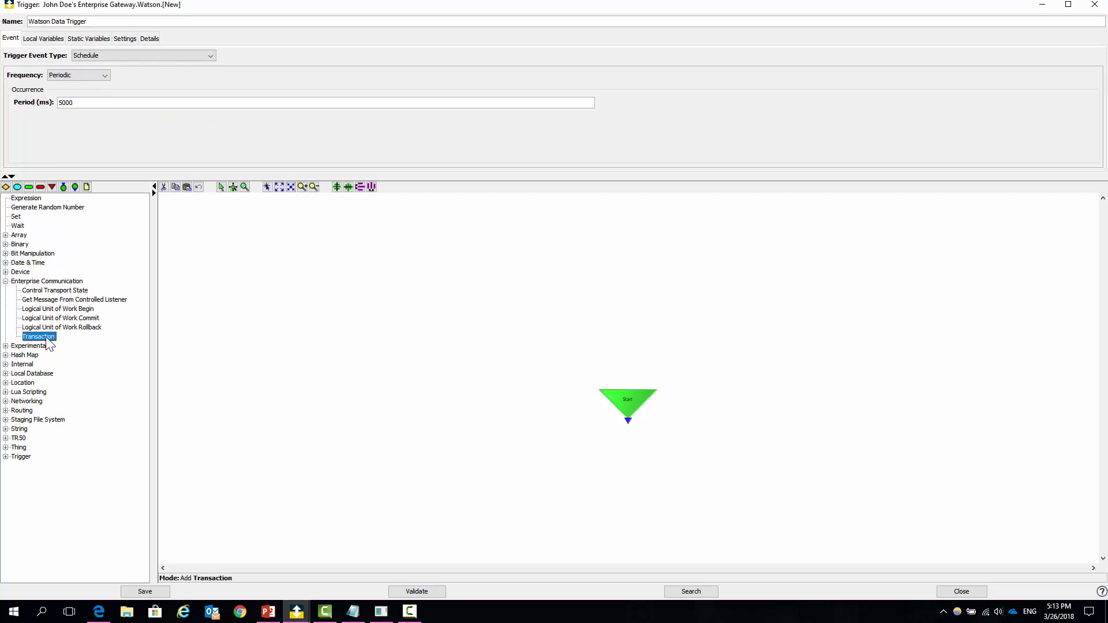
{"action": "left_click", "coordinate": [626, 466]}
{"action": "left_click_drag", "start_coordinate": [705, 482], "coordinate": [622, 307]}
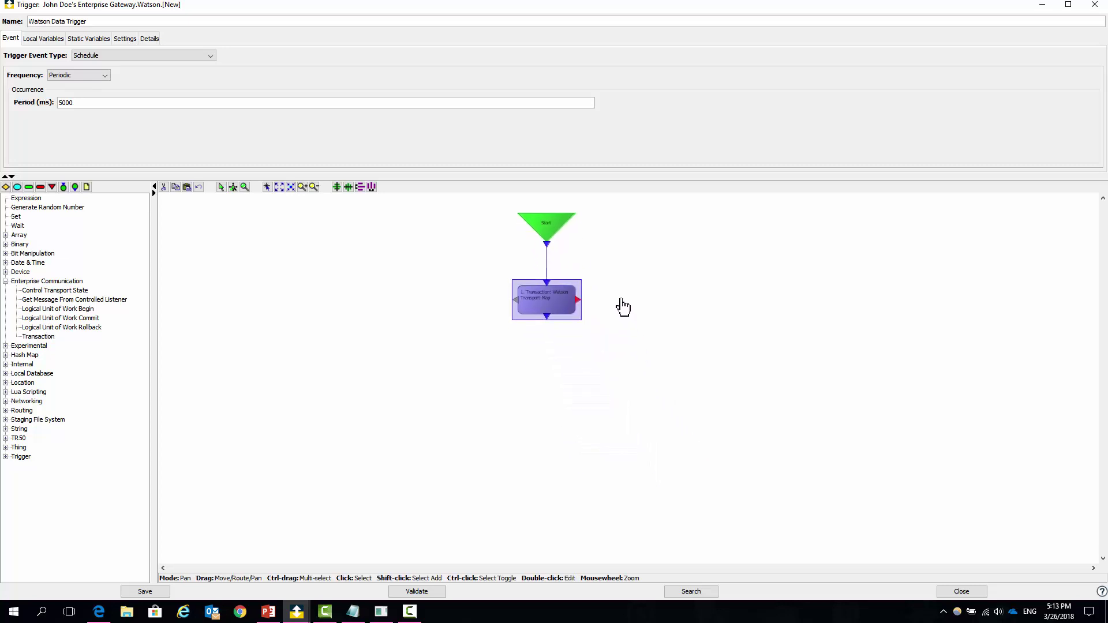
- Add End Execution (Success) and End Execution (Failure) nodes below the Transaction action
{"action": "left_click", "coordinate": [30, 191]}
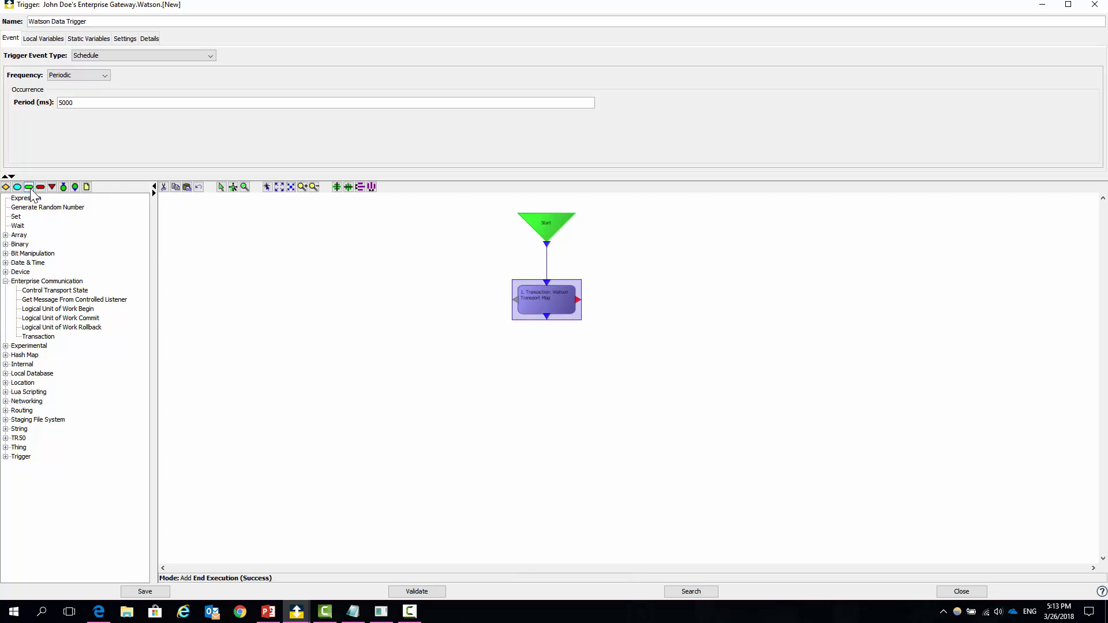
{"action": "left_click", "coordinate": [541, 365]}
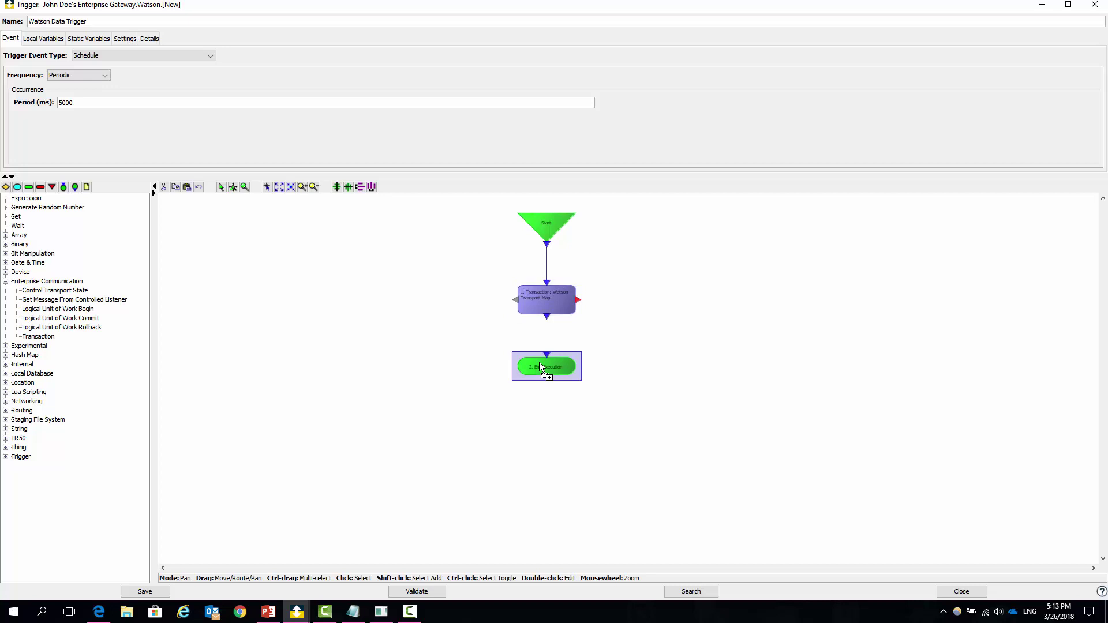
{"action": "left_click", "coordinate": [39, 190]}
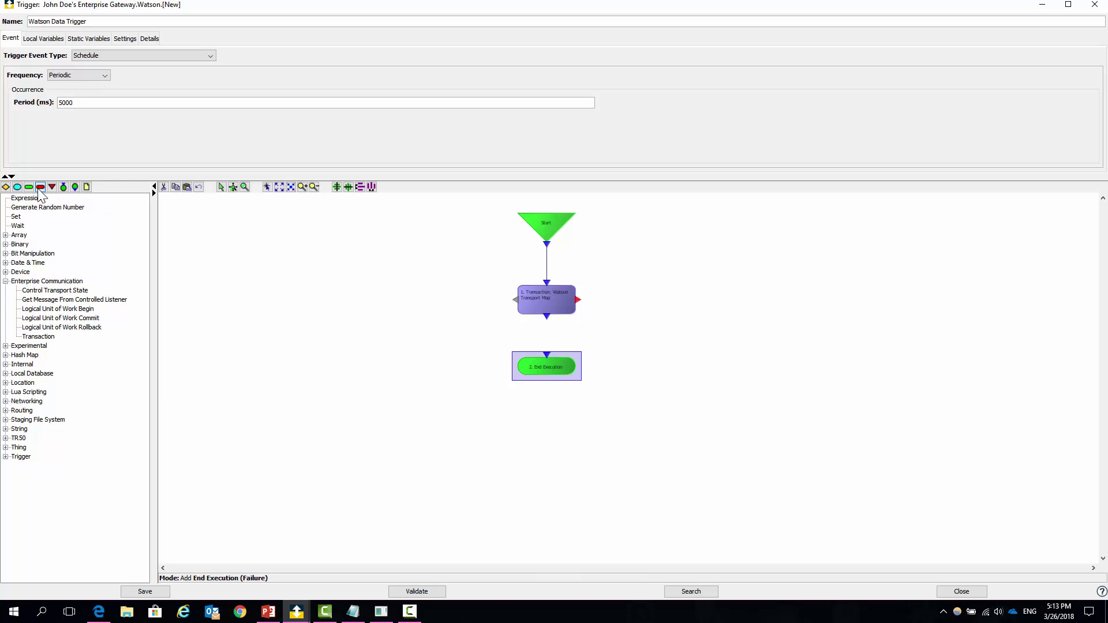
{"action": "left_click", "coordinate": [635, 363]}
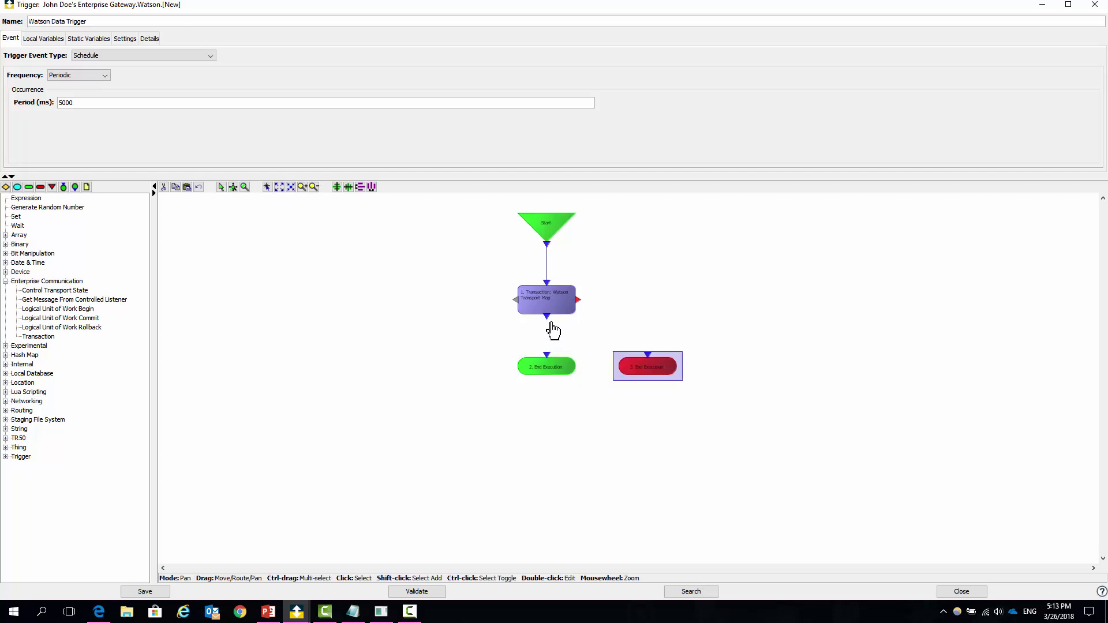
- Route the Transaction's success and store-and-forward outputs to the success End Execution, and its failure output to the failure End Execution
{"action": "left_click_drag", "start_coordinate": [548, 320], "coordinate": [534, 350]}
{"action": "left_click_drag", "start_coordinate": [513, 306], "coordinate": [549, 366]}
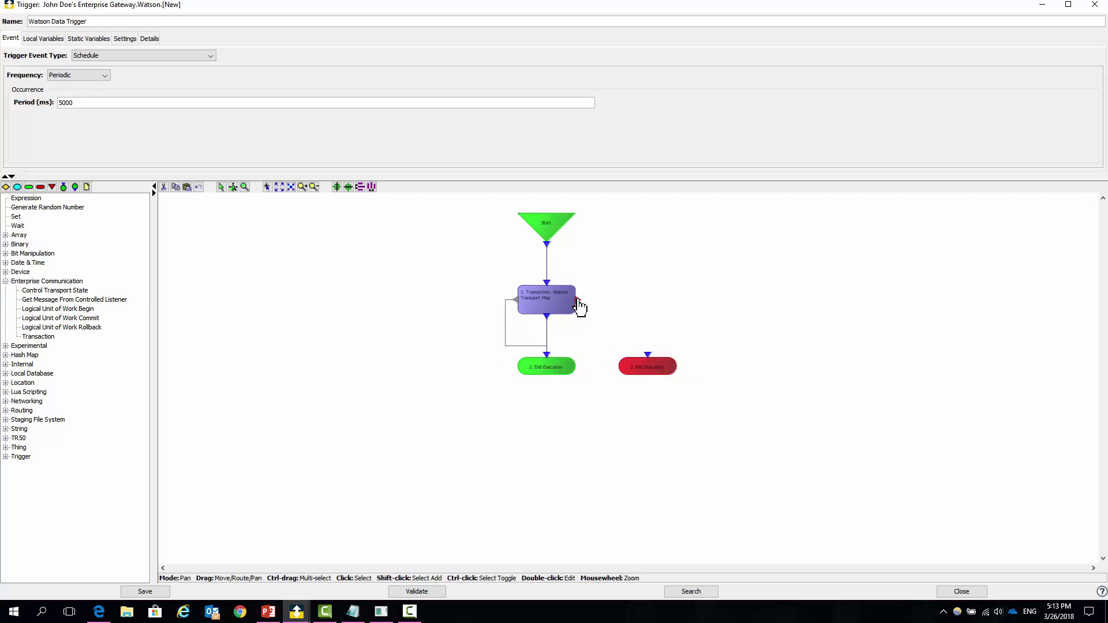
{"action": "left_click_drag", "start_coordinate": [586, 299], "coordinate": [656, 363]}
- Set the Transaction's transport map to Watson Transport Map and map its name input to Macros.$MODULE_NAME
{"action": "double_click", "coordinate": [563, 308]}
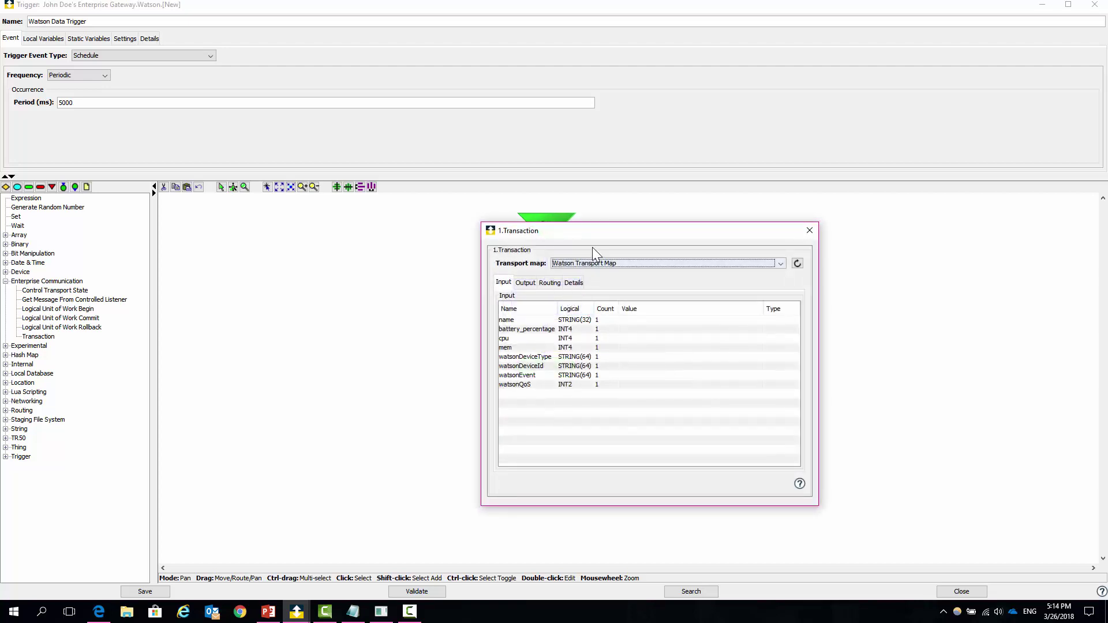
{"action": "left_click_drag", "start_coordinate": [598, 231], "coordinate": [513, 230]}
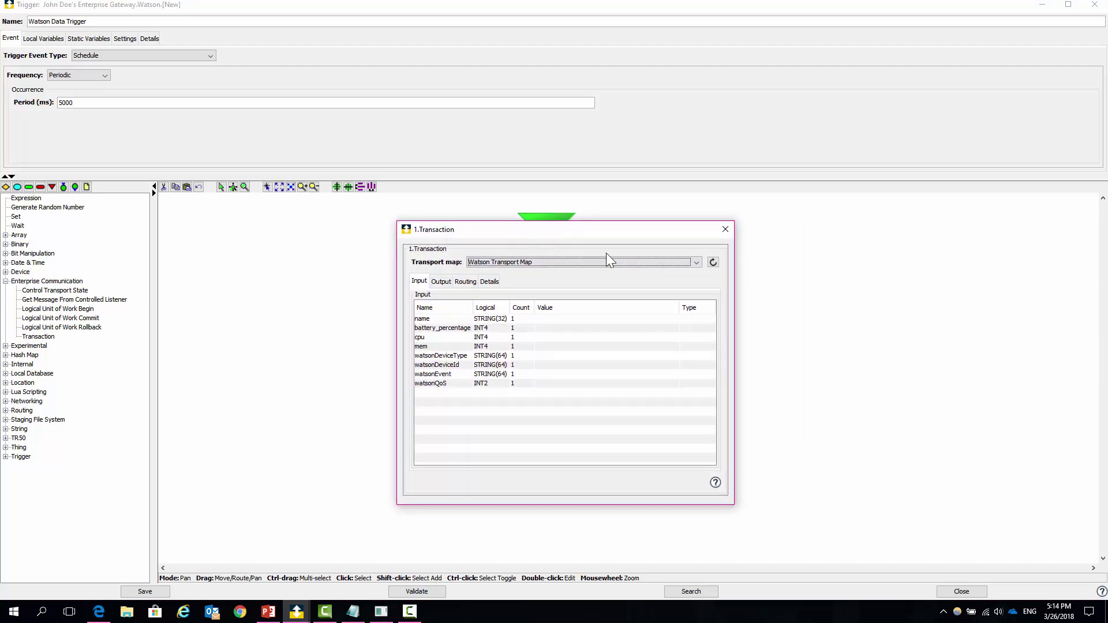
{"action": "left_click", "coordinate": [688, 262]}
{"action": "left_click", "coordinate": [689, 275]}
{"action": "left_click", "coordinate": [674, 319]}
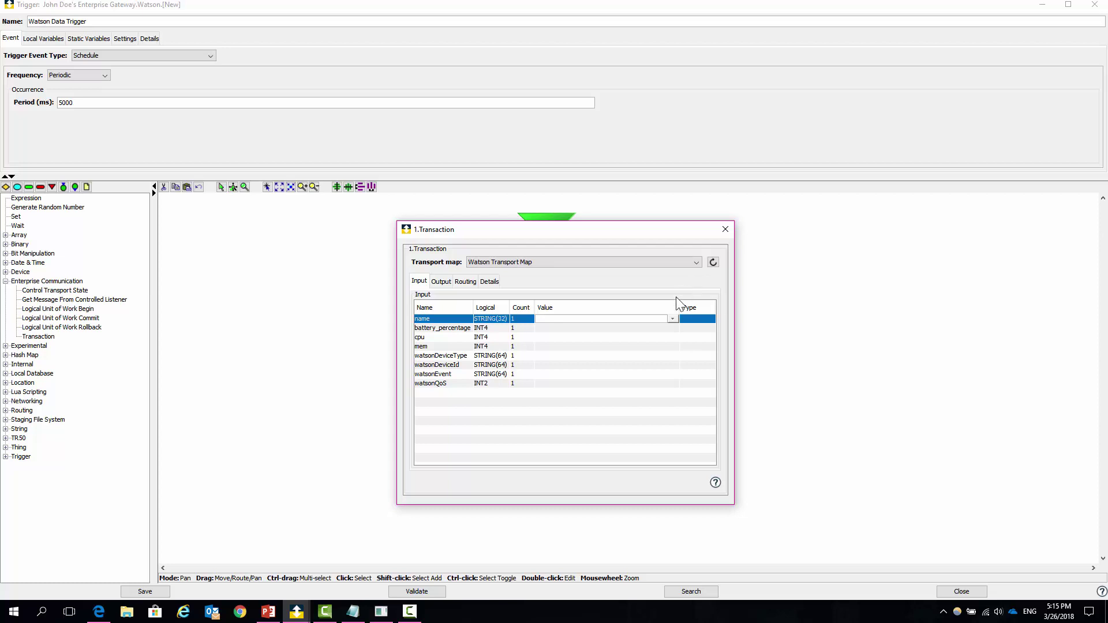
{"action": "left_click", "coordinate": [673, 320]}
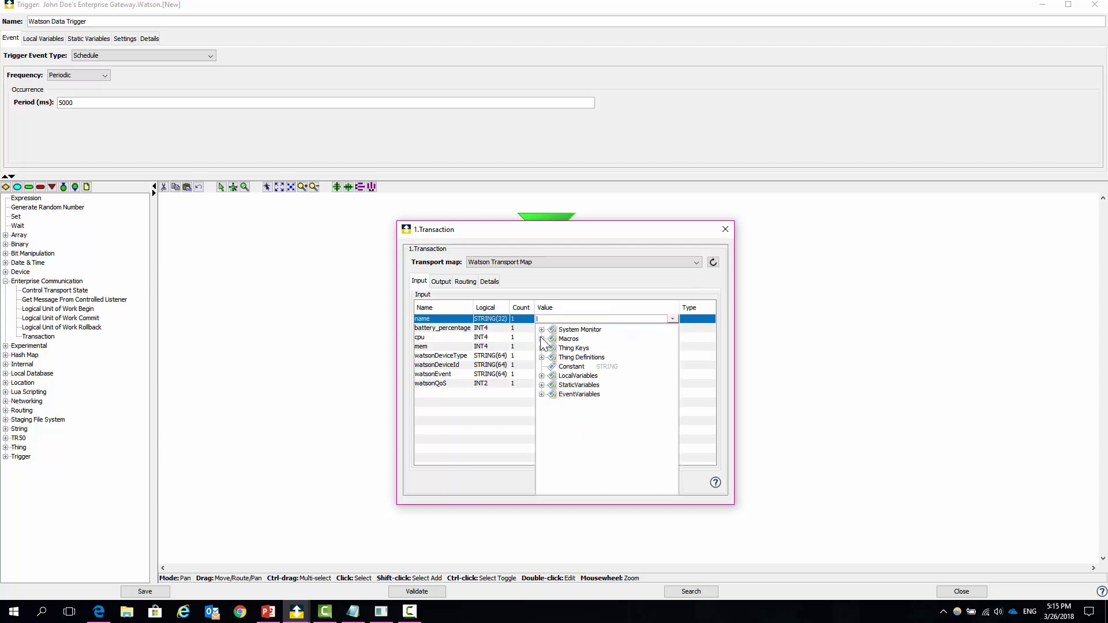
{"action": "left_click", "coordinate": [542, 338]}
{"action": "left_click", "coordinate": [591, 417]}
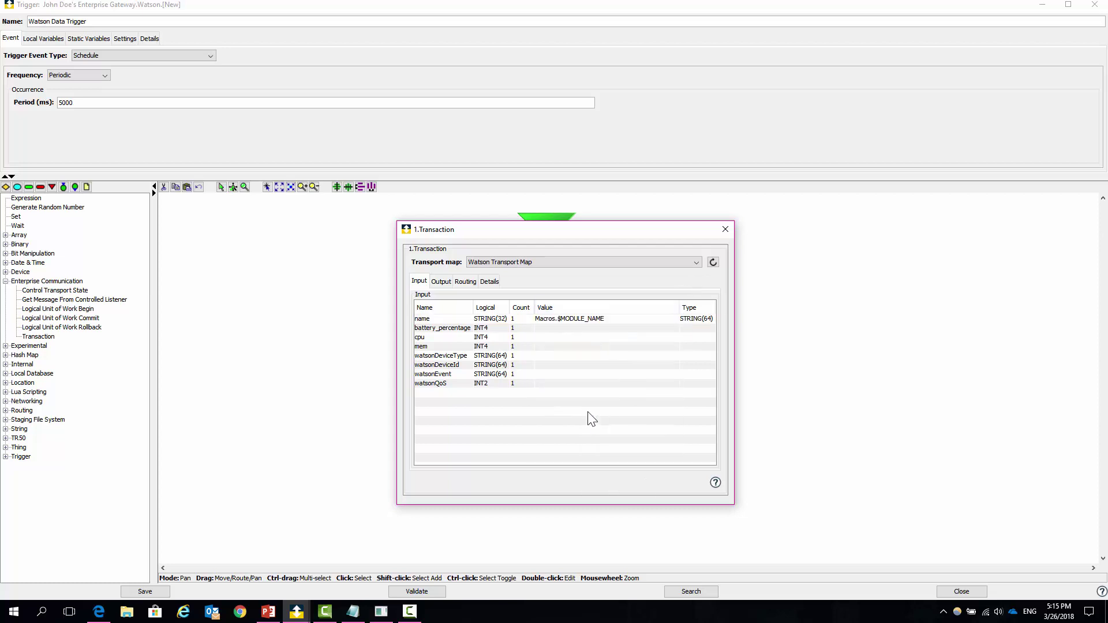
- Map the battery_percentage input to System Monitor.Battery.Percent
{"action": "left_click", "coordinate": [673, 327]}
{"action": "left_click", "coordinate": [673, 328]}
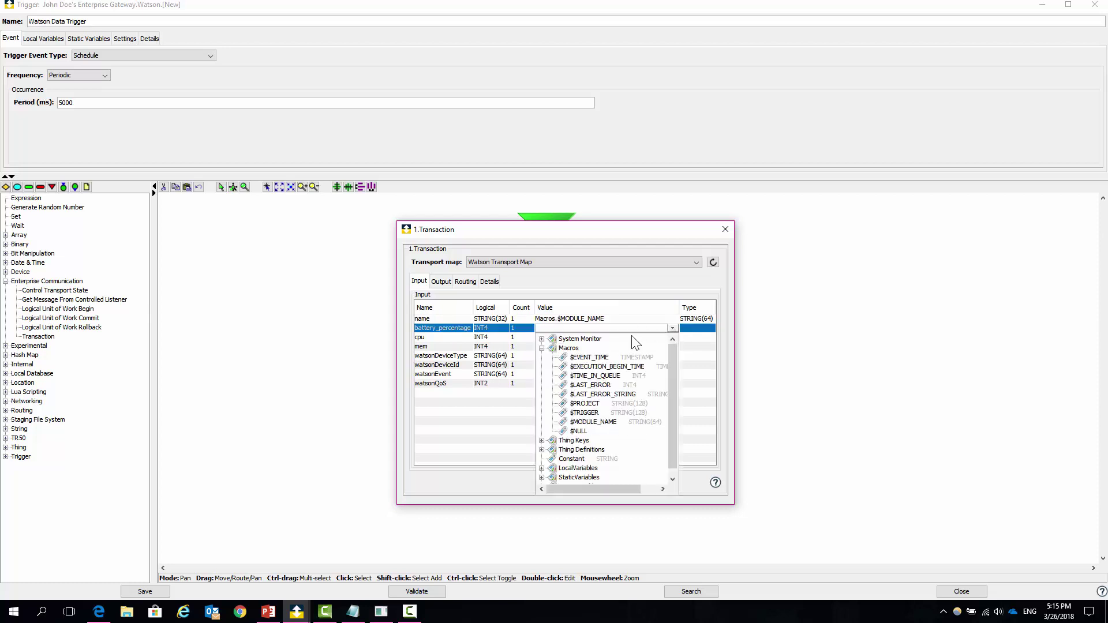
{"action": "left_click", "coordinate": [542, 339]}
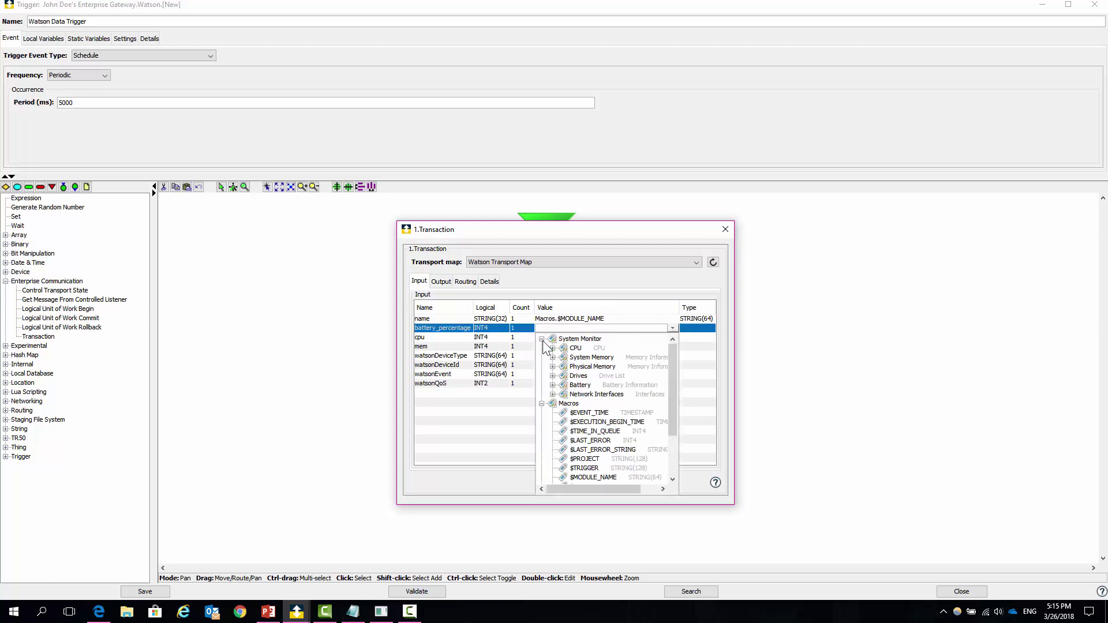
{"action": "left_click", "coordinate": [552, 385]}
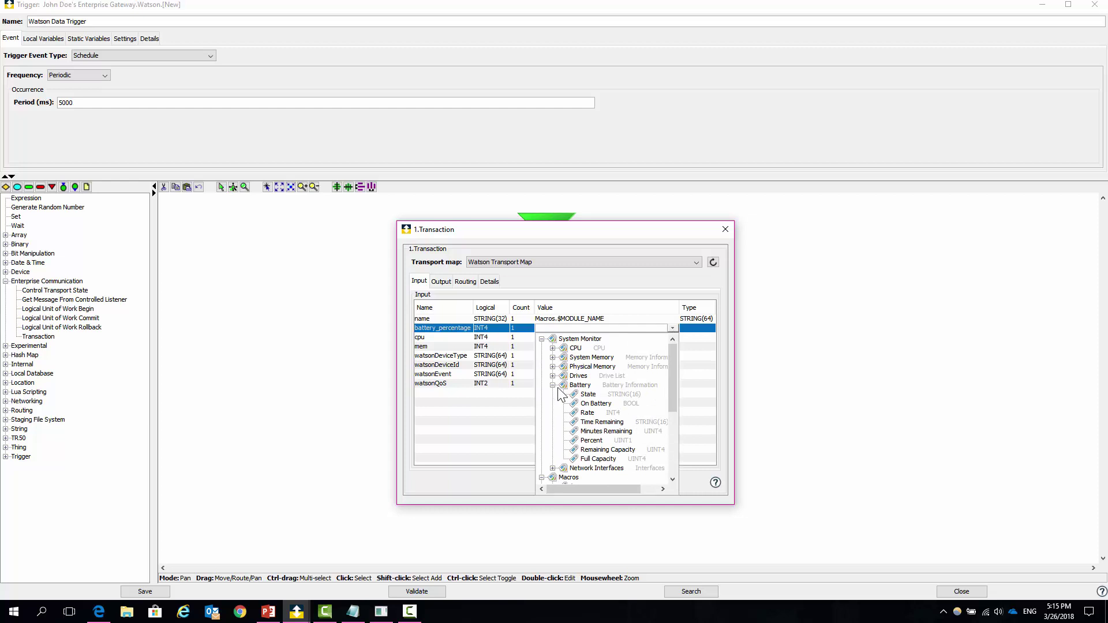
{"action": "left_click", "coordinate": [594, 440]}
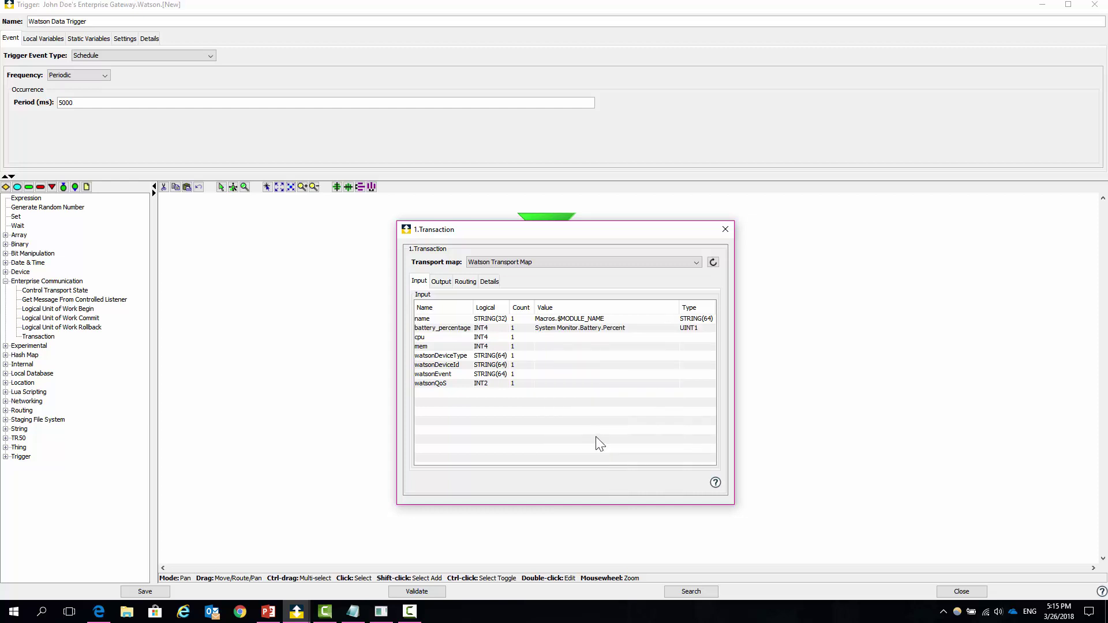
- Map the cpu input to System Monitor.CPU.CPU Usage
{"action": "left_click", "coordinate": [673, 338]}
{"action": "left_click", "coordinate": [672, 337]}
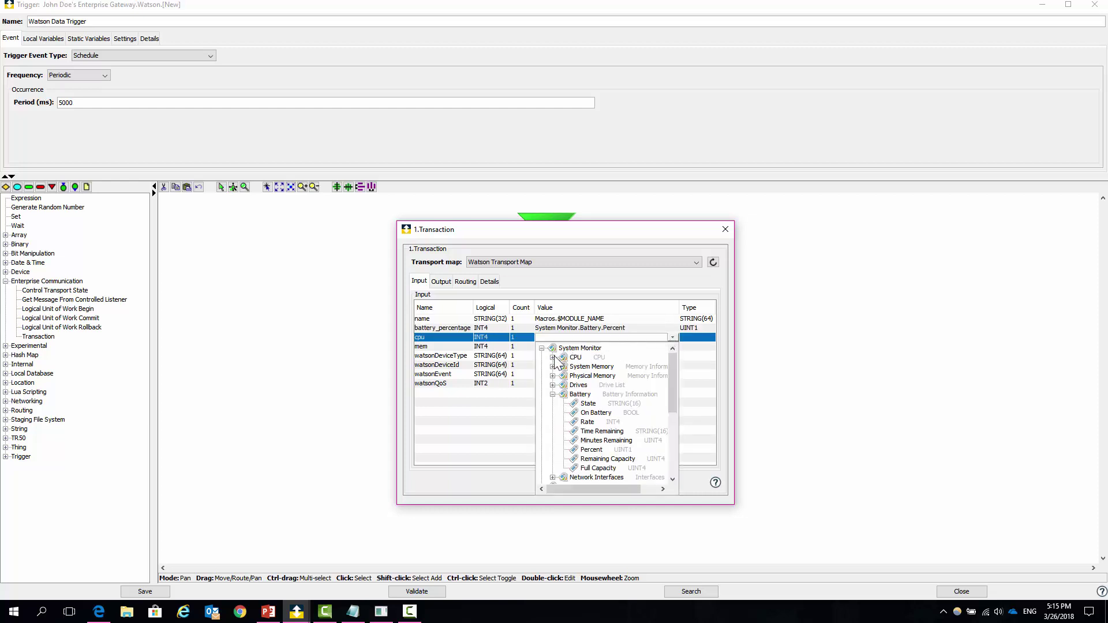
{"action": "left_click", "coordinate": [553, 358]}
{"action": "left_click", "coordinate": [597, 365]}
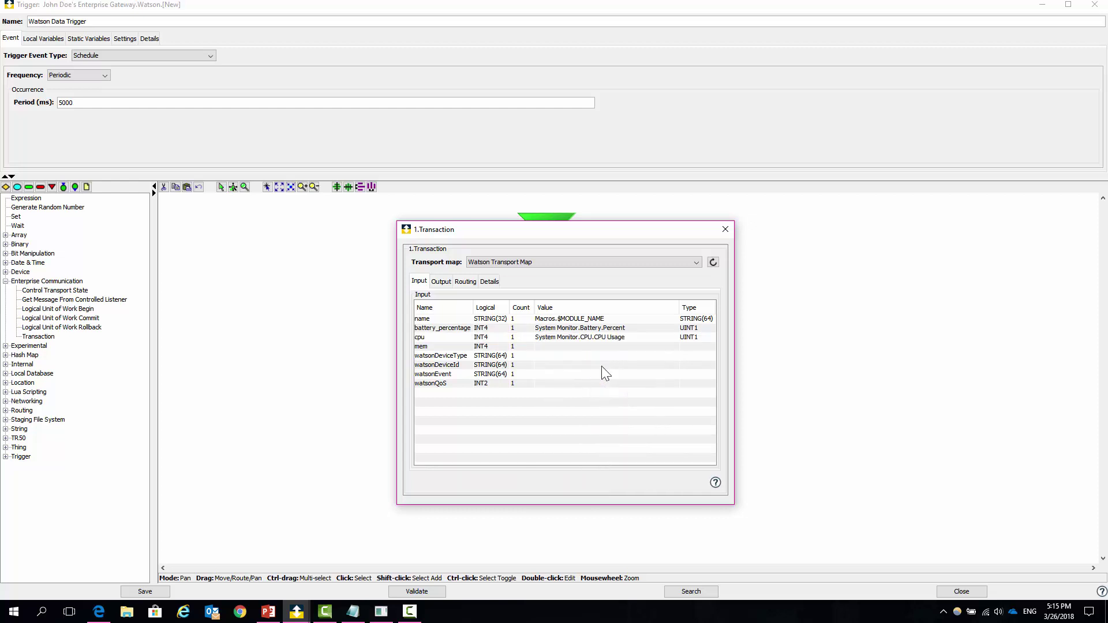
- Map the mem input to System Monitor.System Memory.Memory Usage
{"action": "left_click", "coordinate": [673, 346]}
{"action": "left_click", "coordinate": [672, 346]}
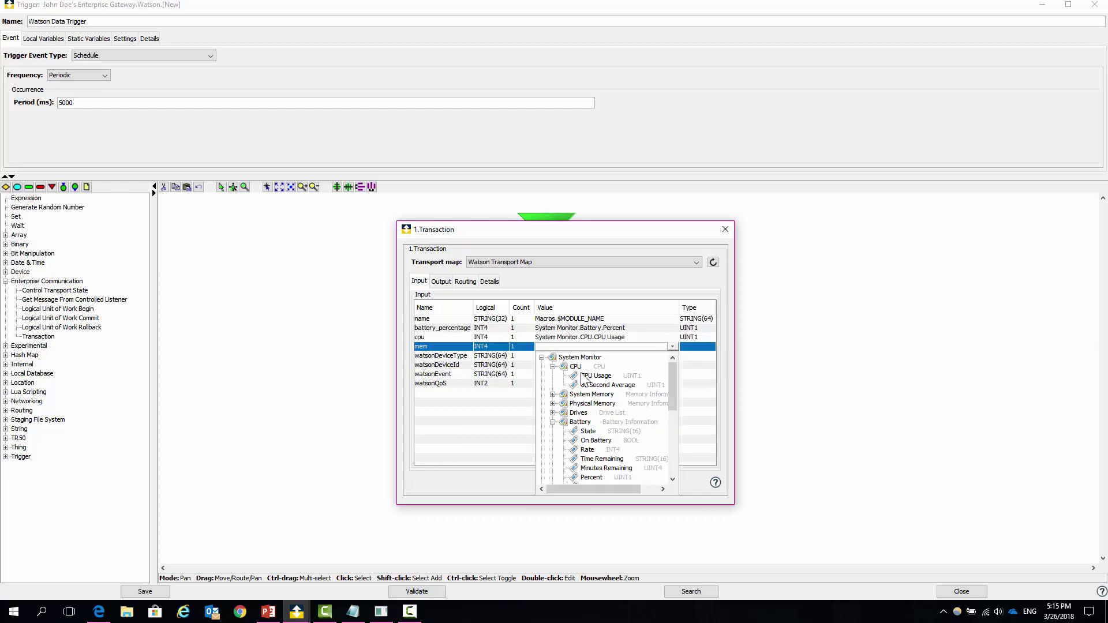
{"action": "left_click", "coordinate": [553, 395]}
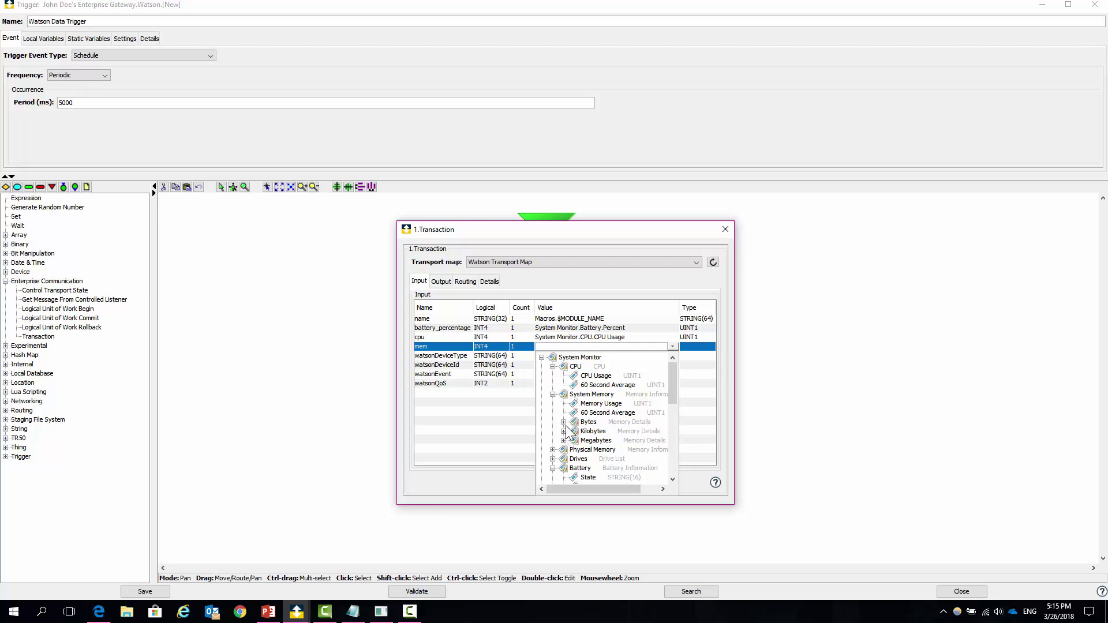
{"action": "left_click", "coordinate": [587, 404]}
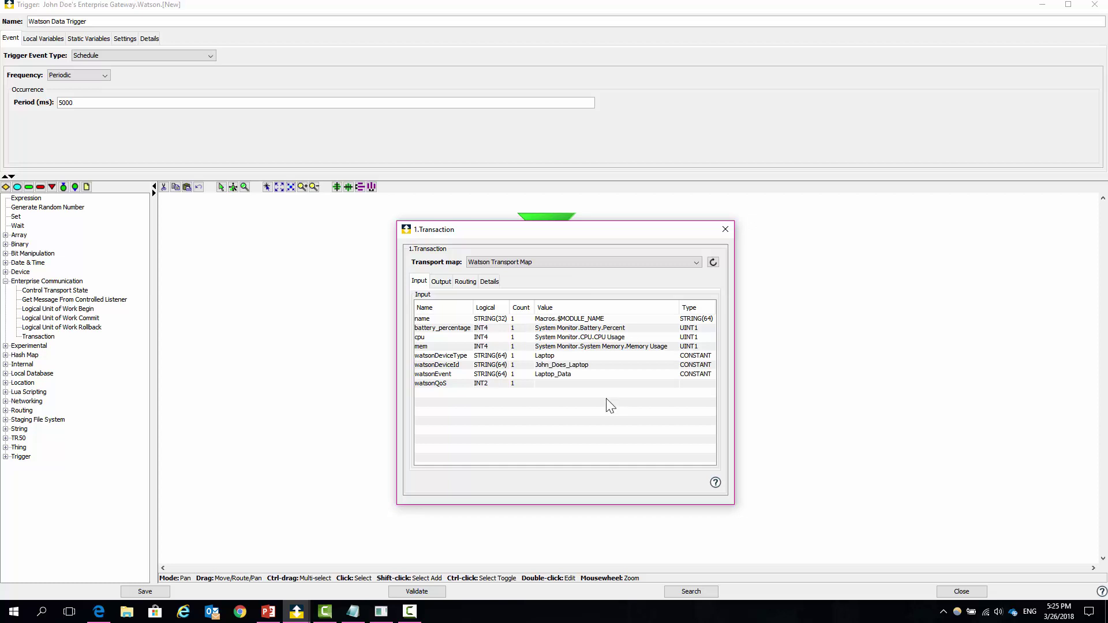
- Check the watsonDeviceType, watsonDeviceId and watsonEvent constants and close the Transaction settings
{"action": "left_click", "coordinate": [602, 357]}
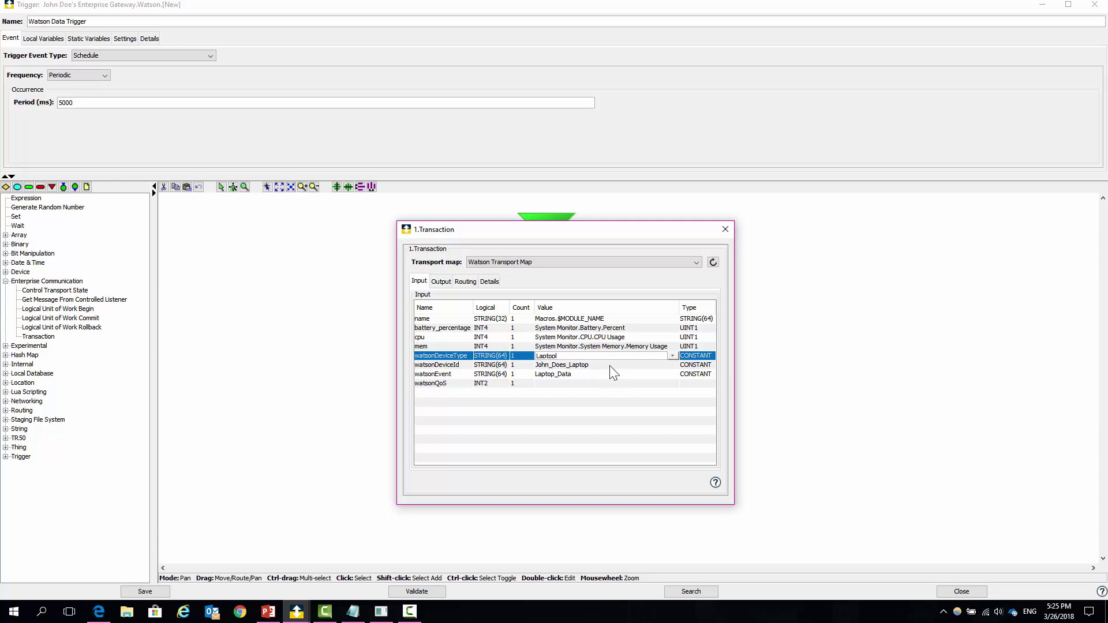
{"action": "left_click", "coordinate": [610, 365]}
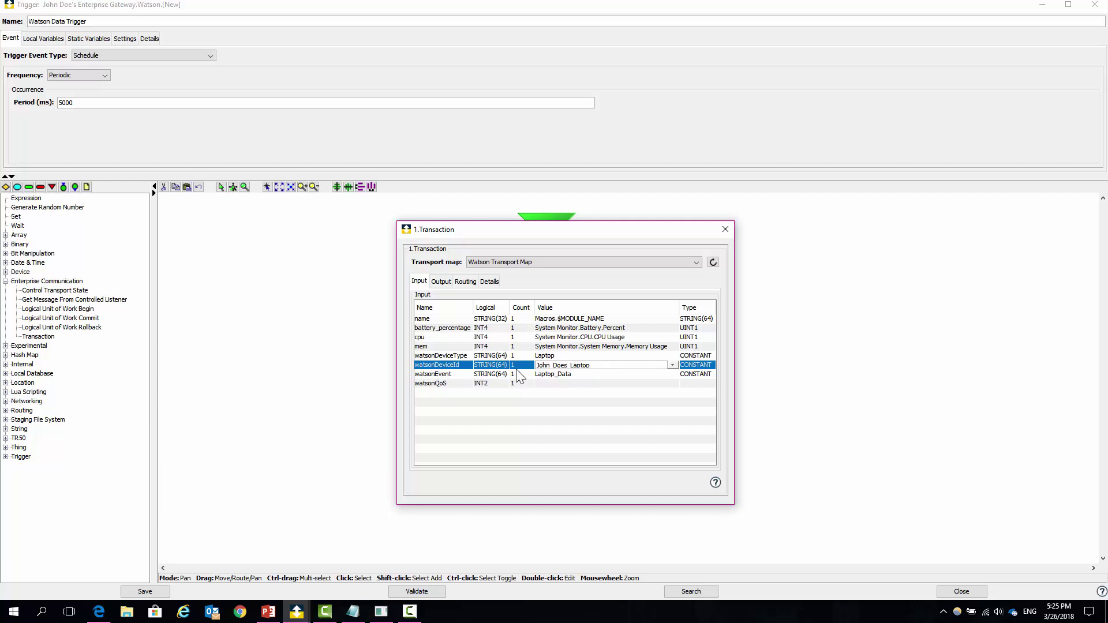
{"action": "left_click", "coordinate": [601, 376]}
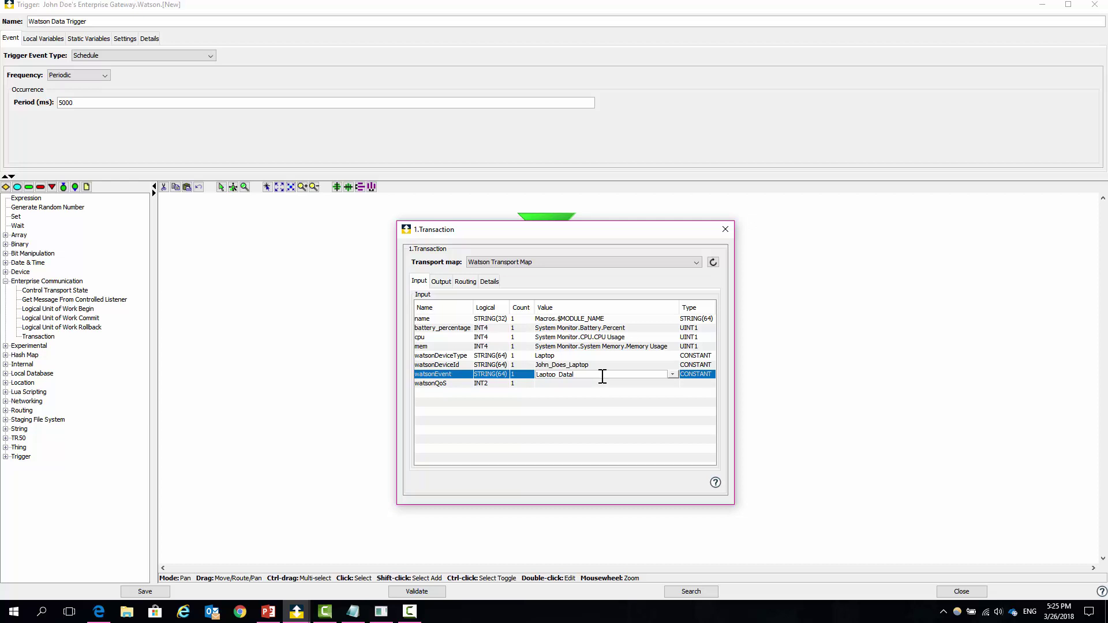
{"action": "left_click", "coordinate": [724, 231]}
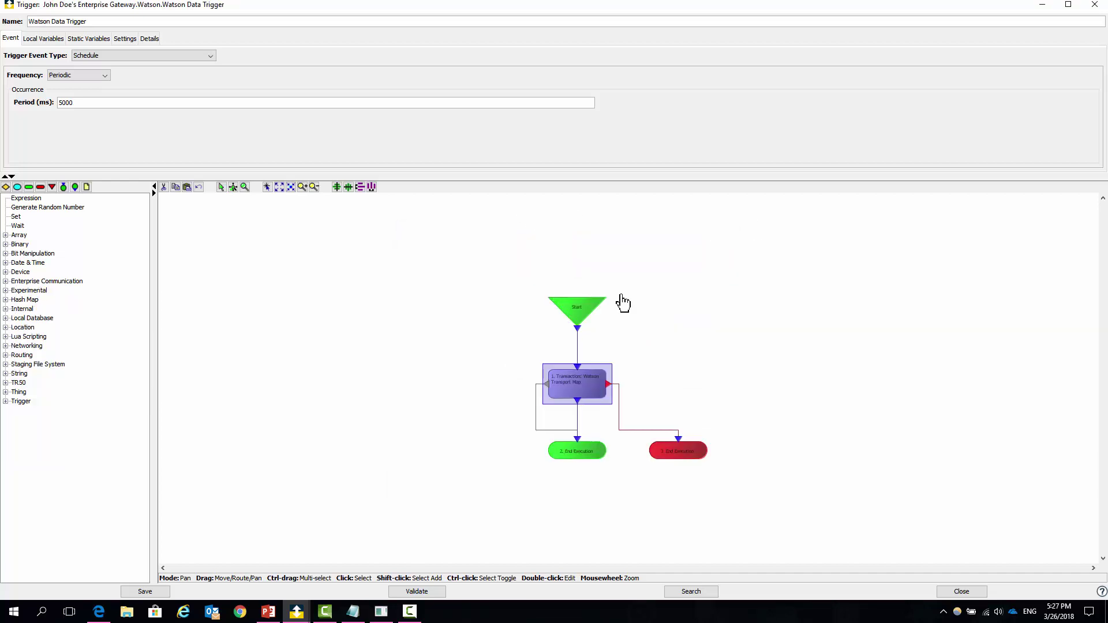
- Validate and save the Watson Data Trigger, and start it in the Watson project
{"action": "left_click", "coordinate": [437, 596]}
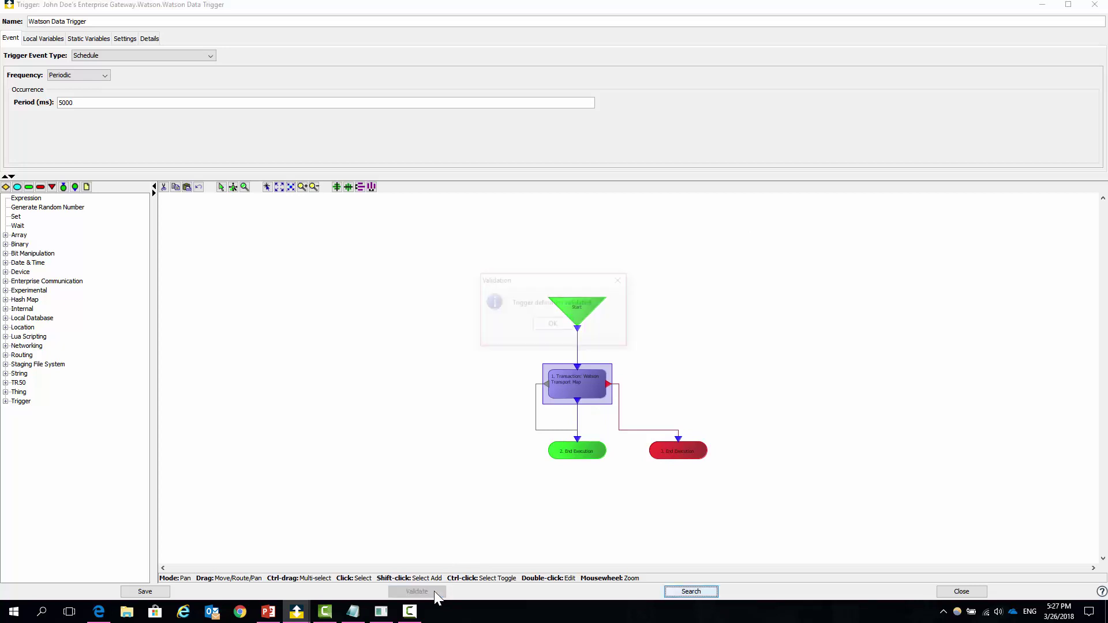
{"action": "left_click", "coordinate": [164, 591]}
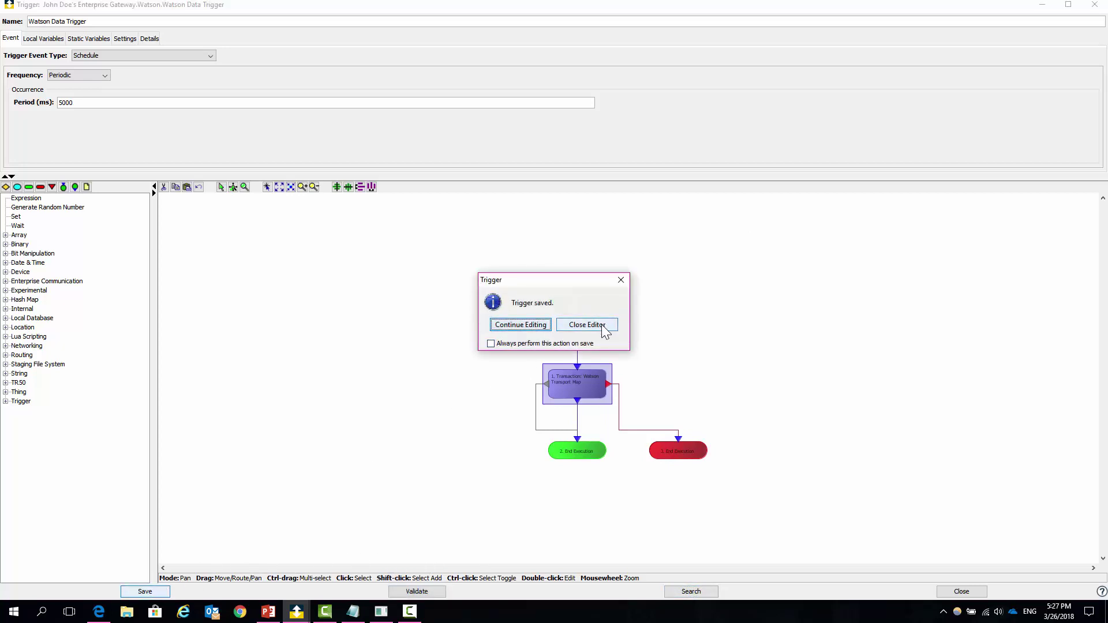
{"action": "left_click", "coordinate": [603, 327]}
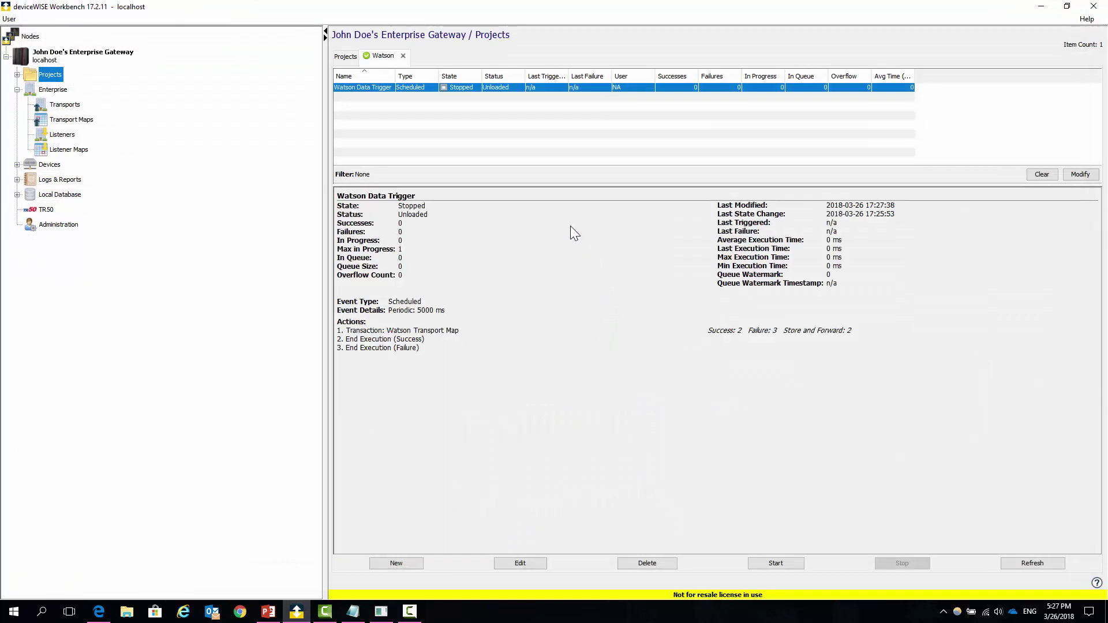
{"action": "right_click", "coordinate": [433, 86]}
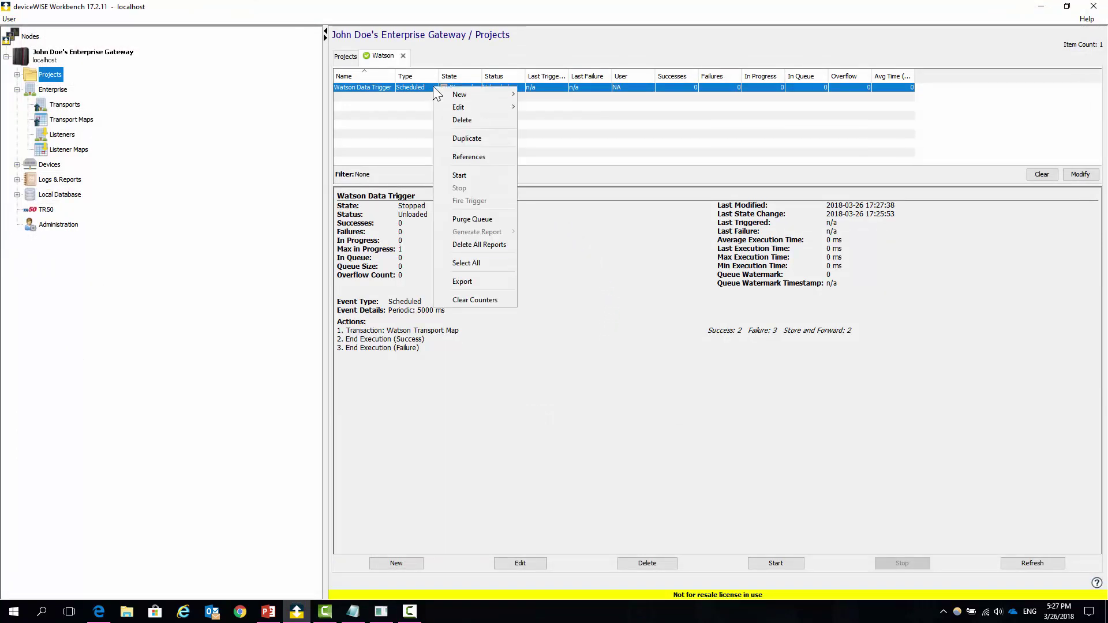
{"action": "left_click", "coordinate": [456, 175]}
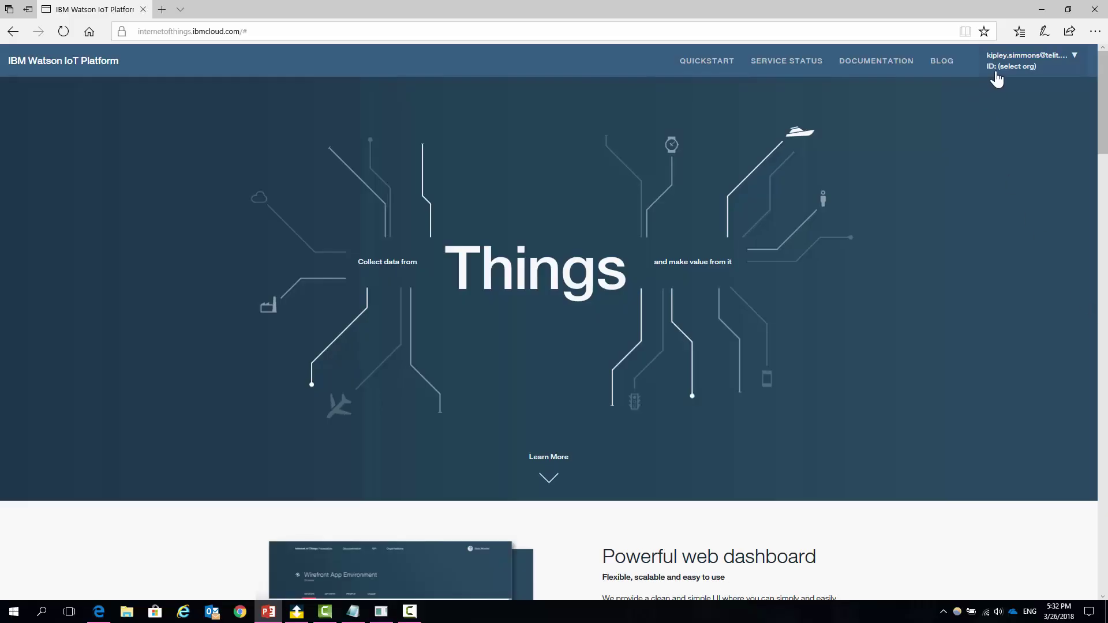
- In the IBM Watson IoT Platform, select the organization and view the Recent Events of the device of type Laptop
{"action": "left_click", "coordinate": [995, 64]}
{"action": "left_click", "coordinate": [979, 129]}
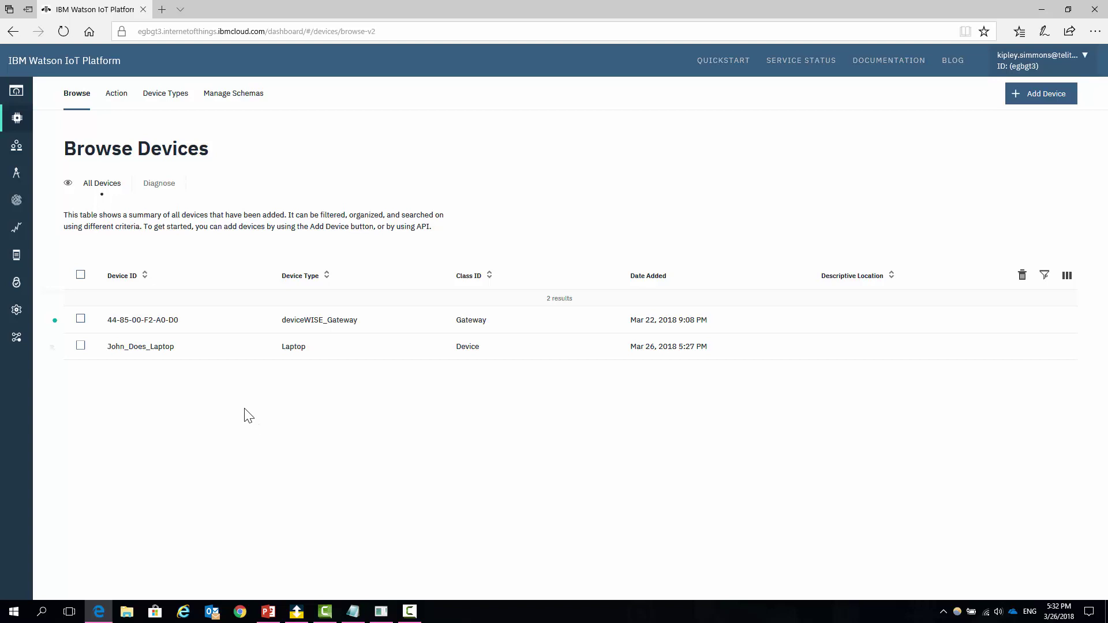
{"action": "left_click", "coordinate": [183, 358]}
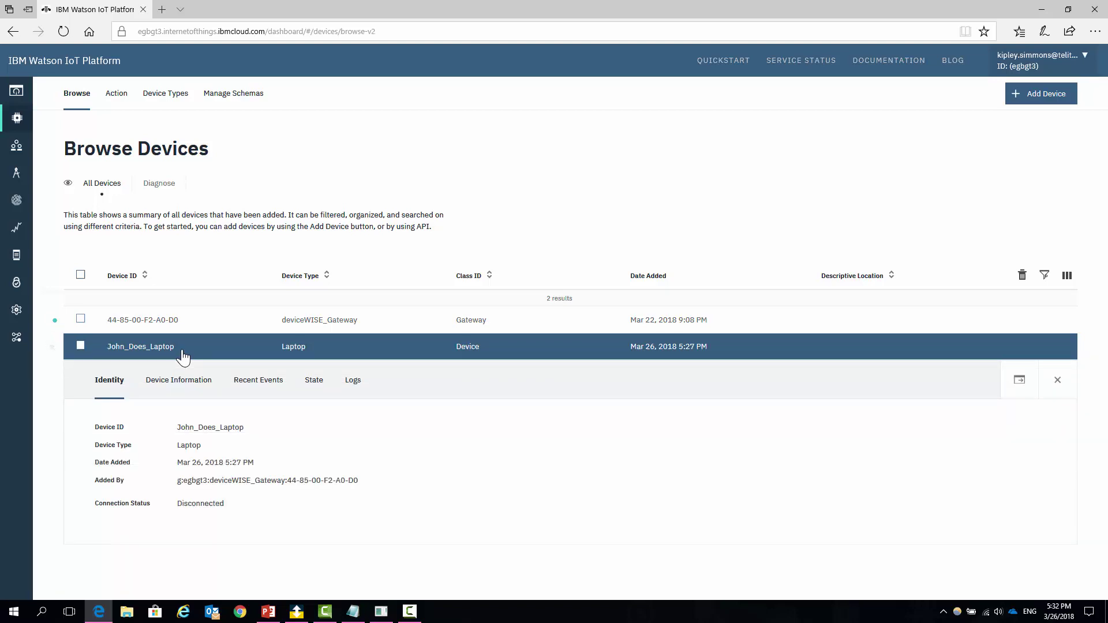
{"action": "left_click", "coordinate": [265, 388]}
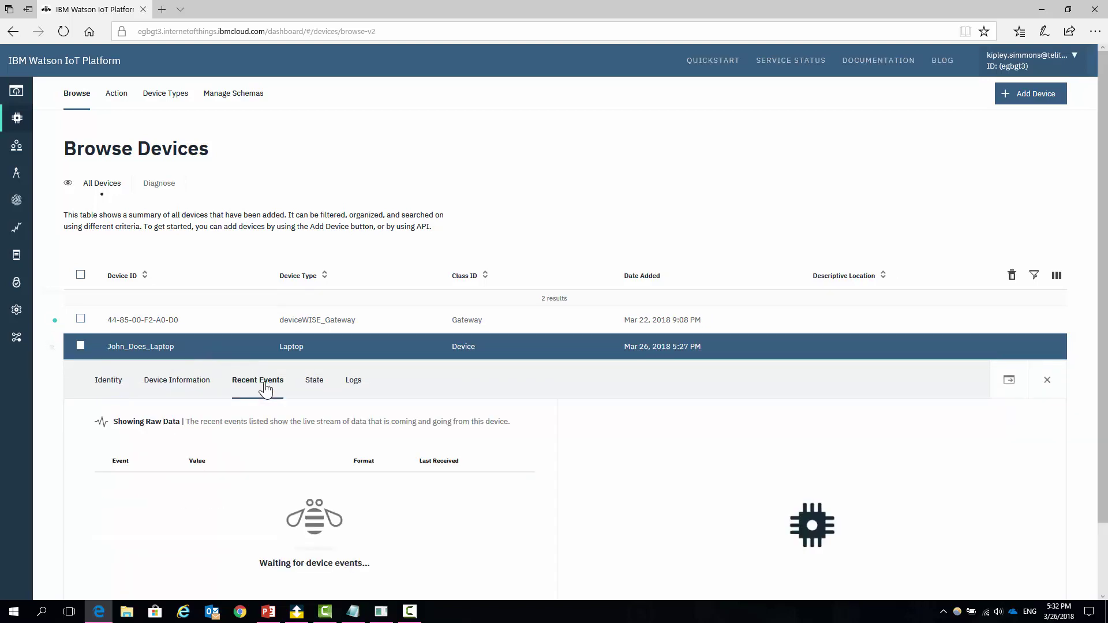
{"action": "scroll", "coordinate": [495, 396], "scroll_direction": "down", "scroll_amount": 2}
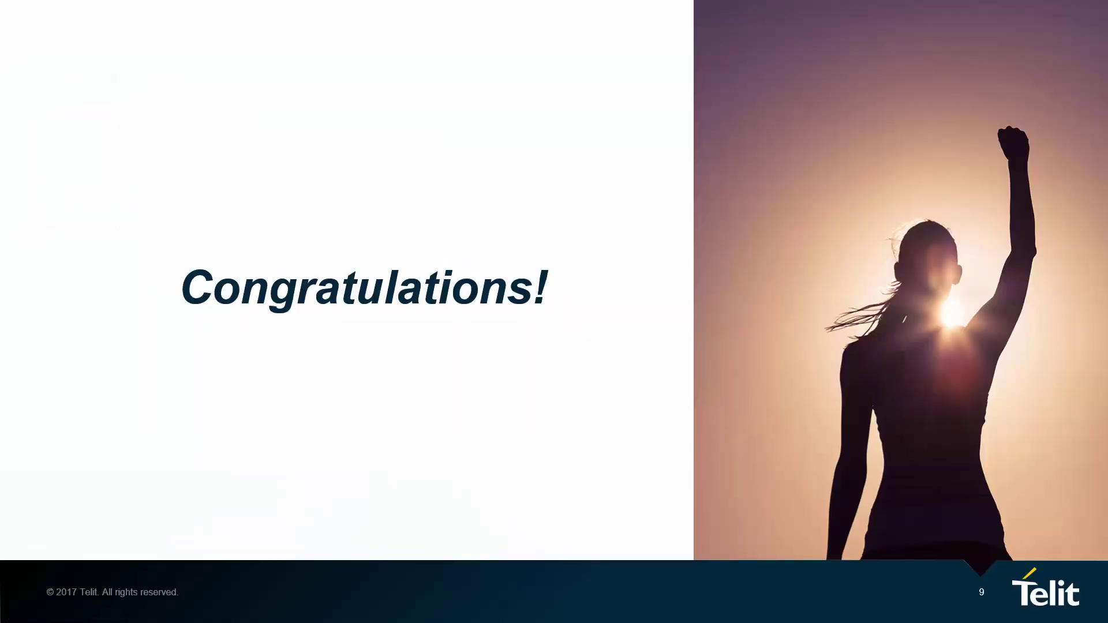
{"action": "key", "text": "Right"}
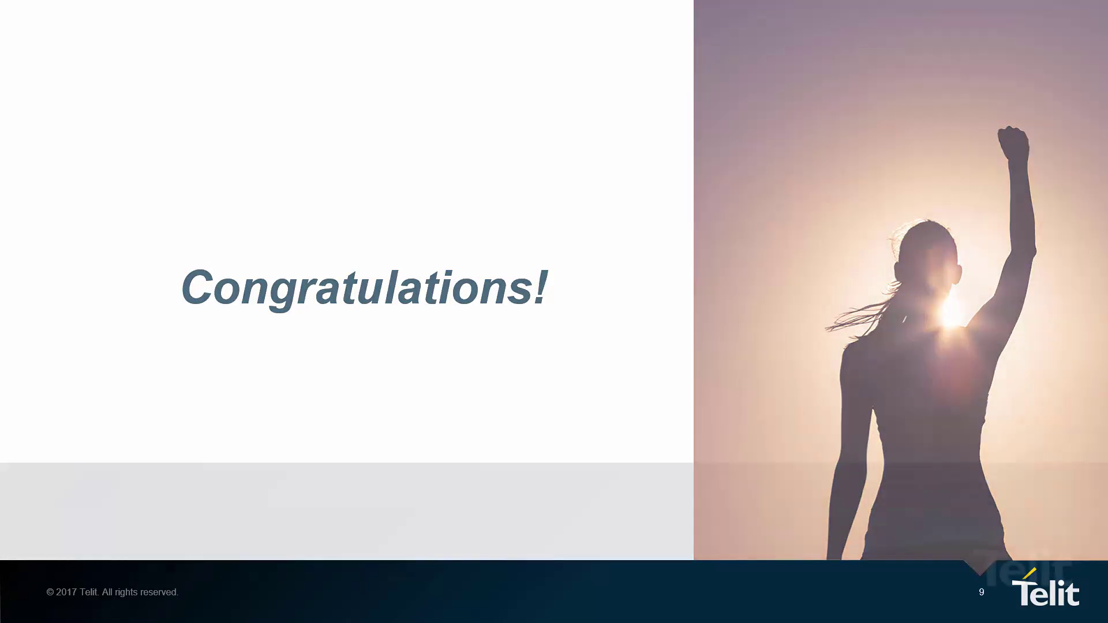